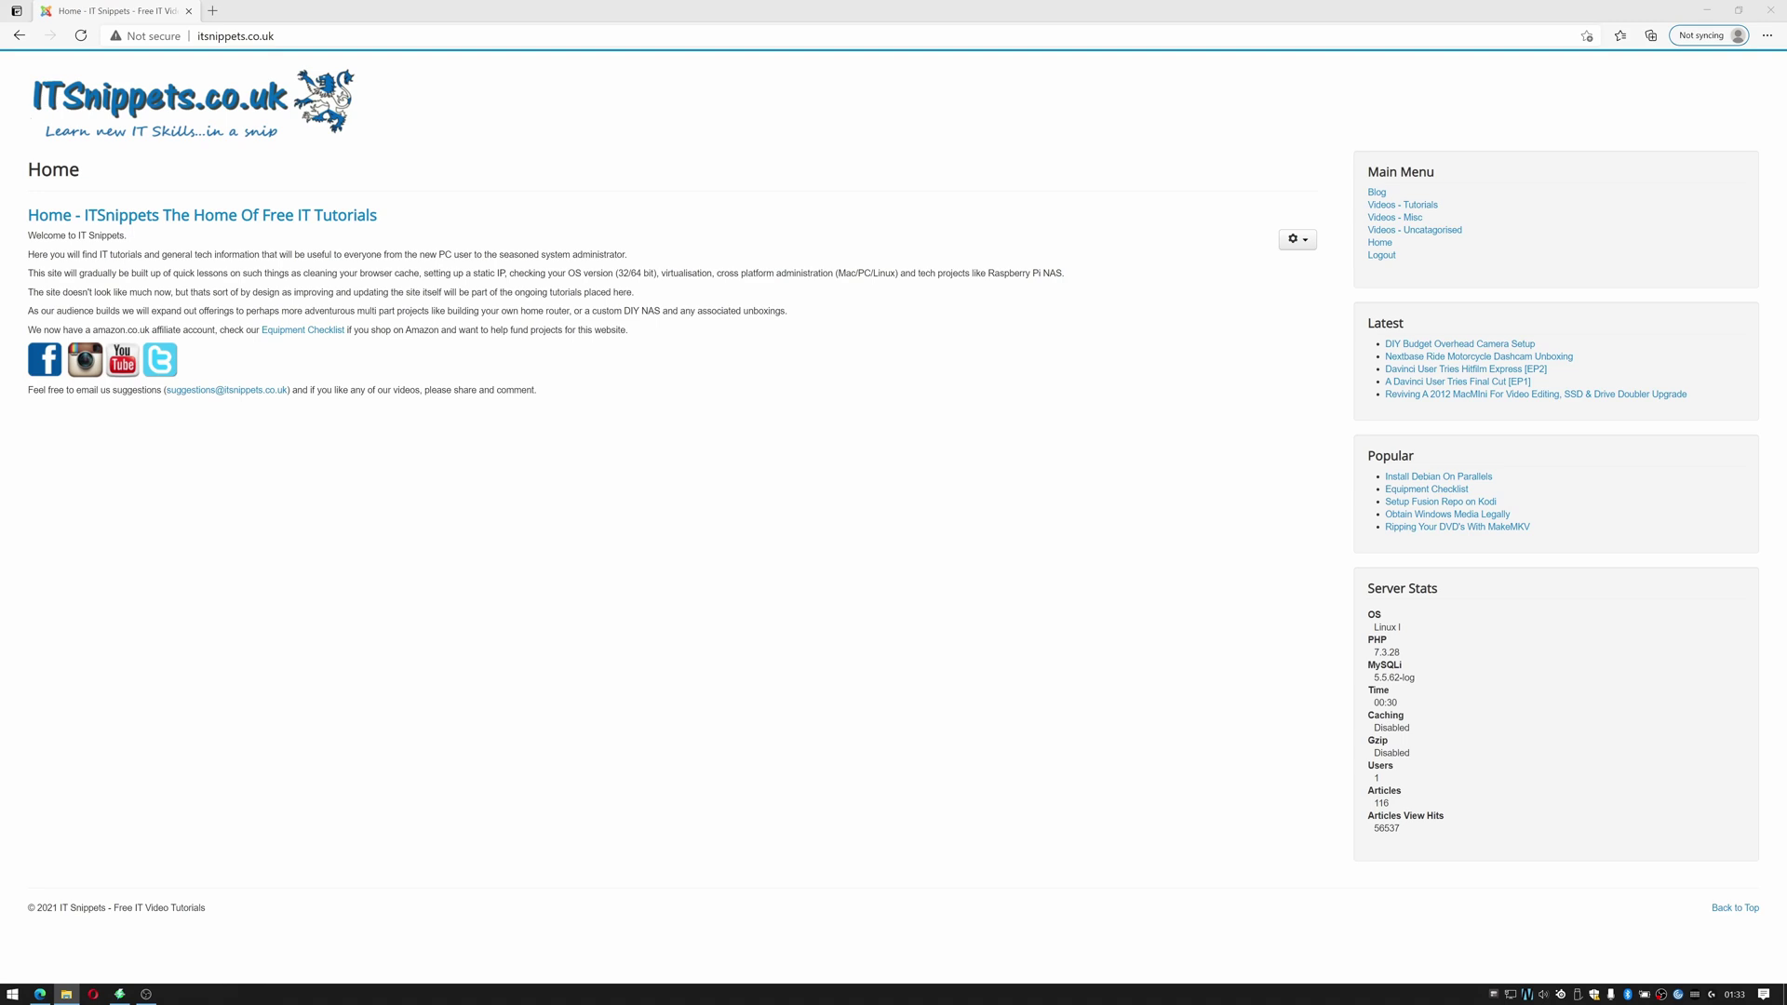
Browse New Lappy Backup > D: > VMS > Tools > ISOS in File Explorer.
{"action": "key", "text": "alt+Tab"}
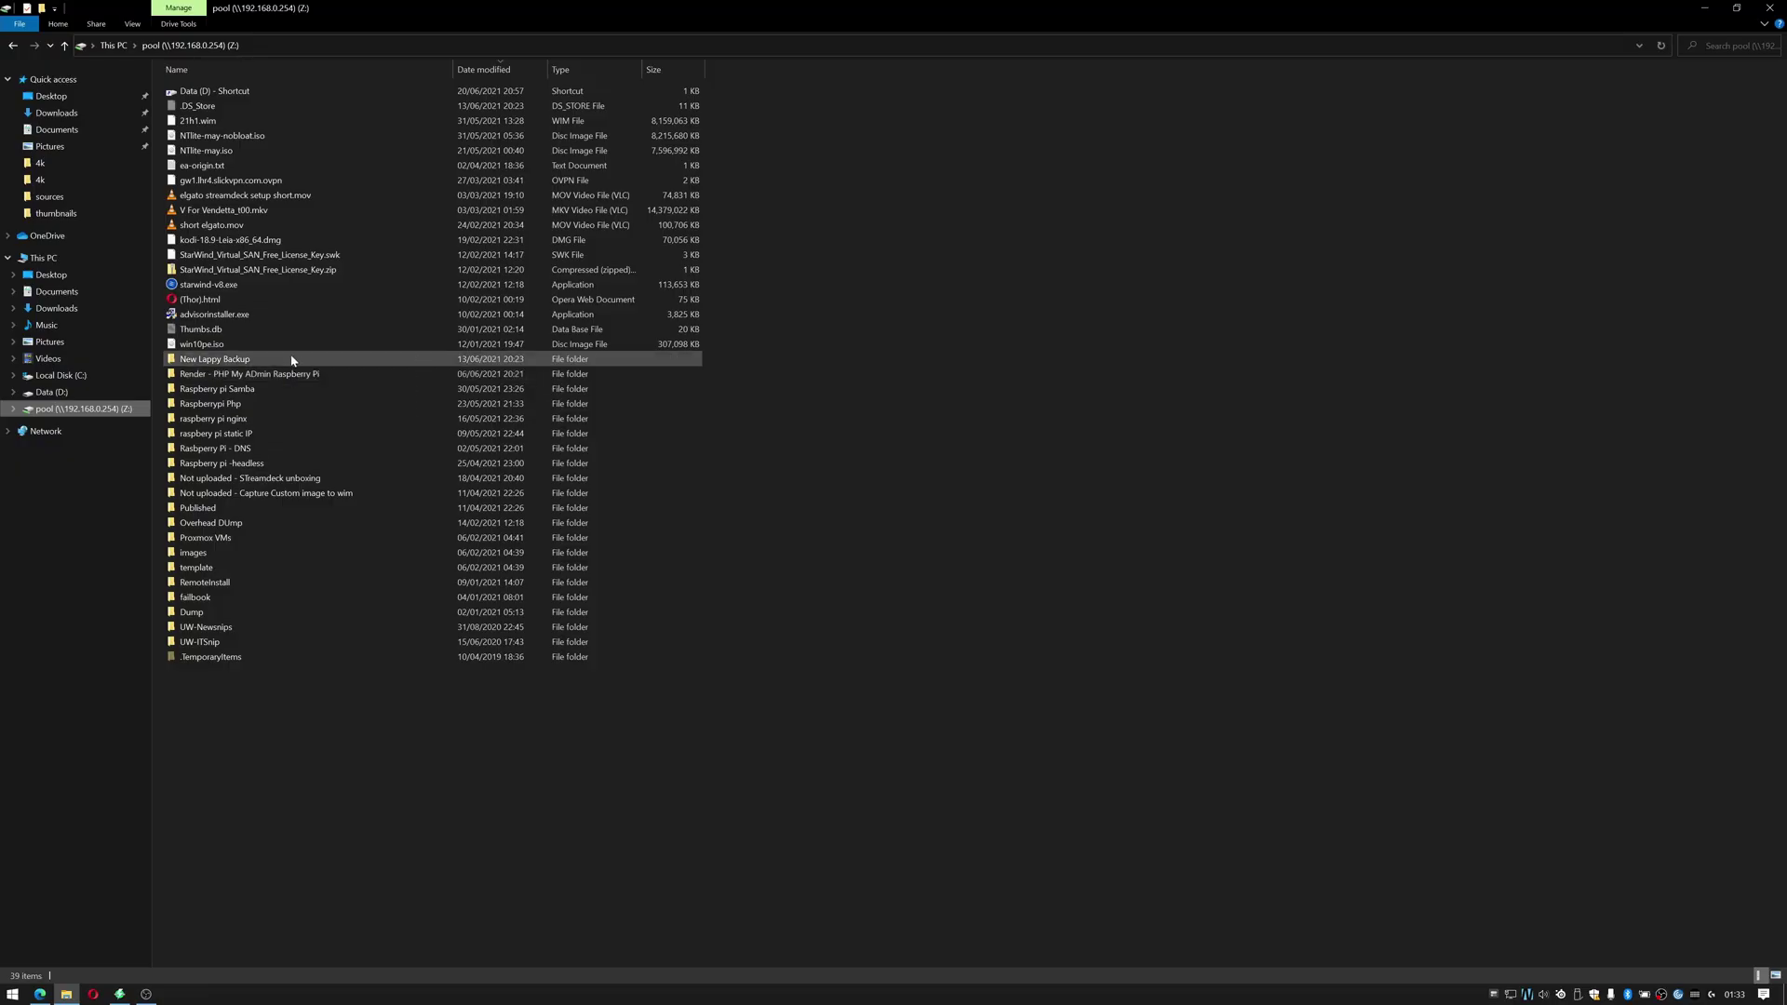
{"action": "double_click", "coordinate": [291, 359]}
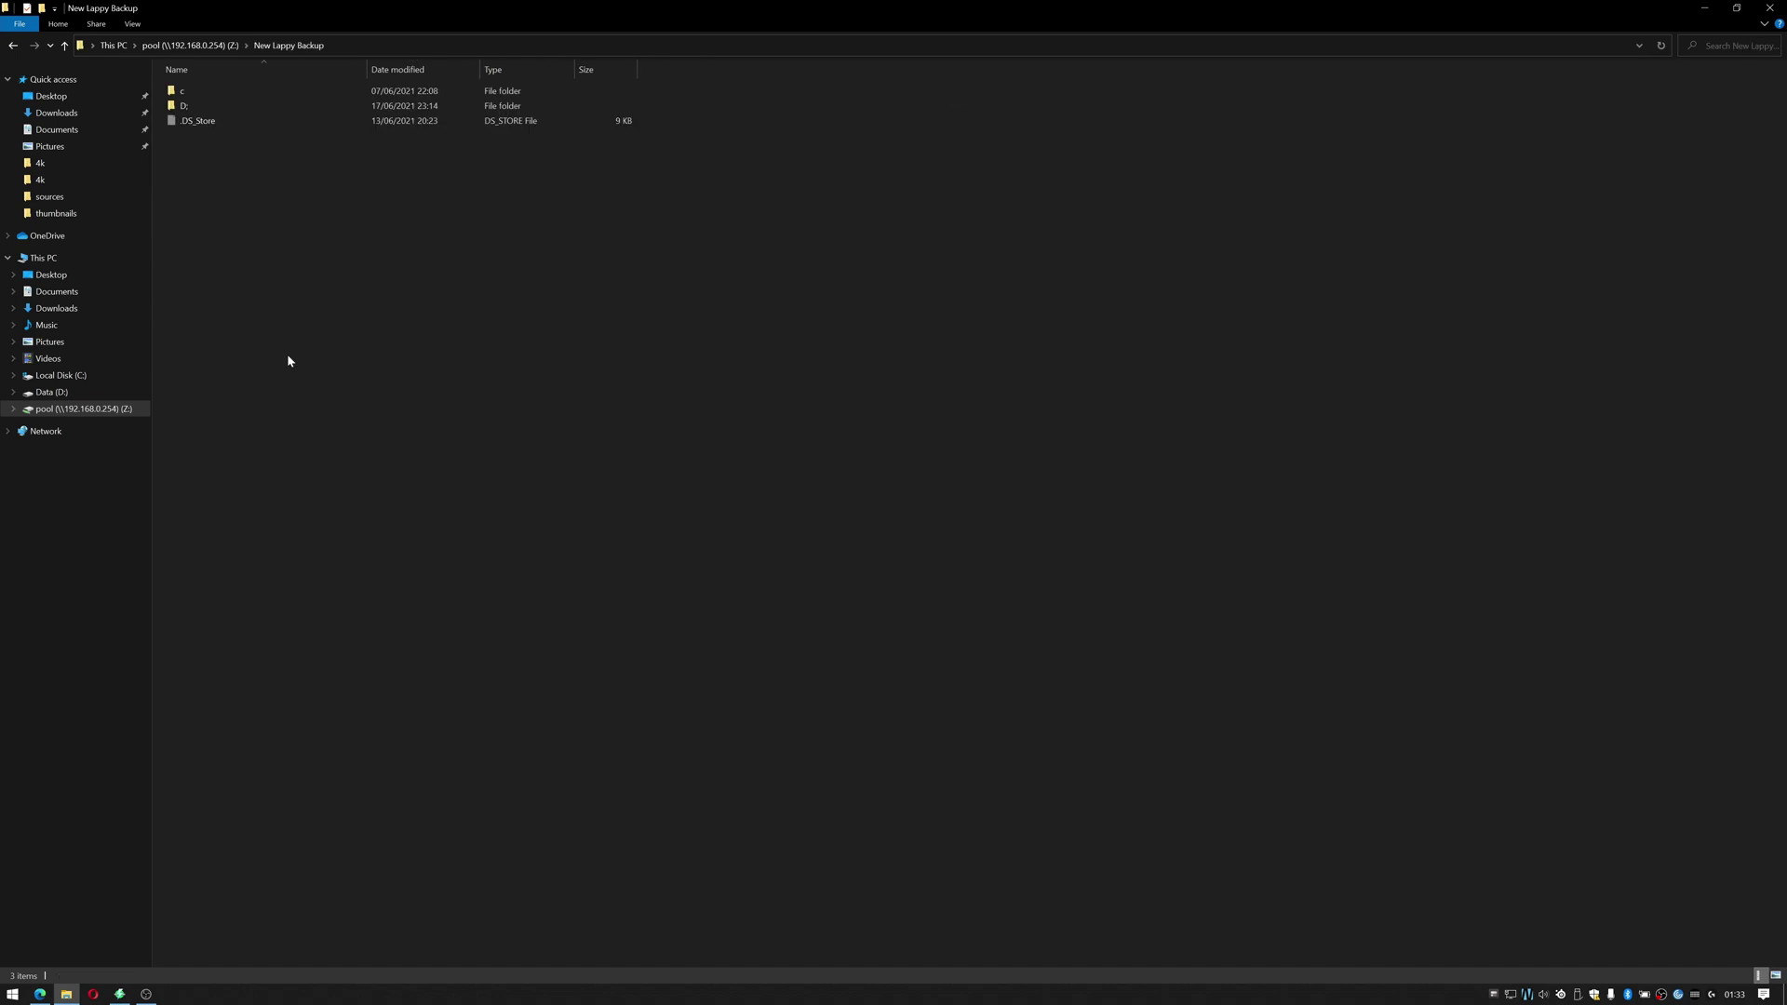
{"action": "double_click", "coordinate": [246, 107]}
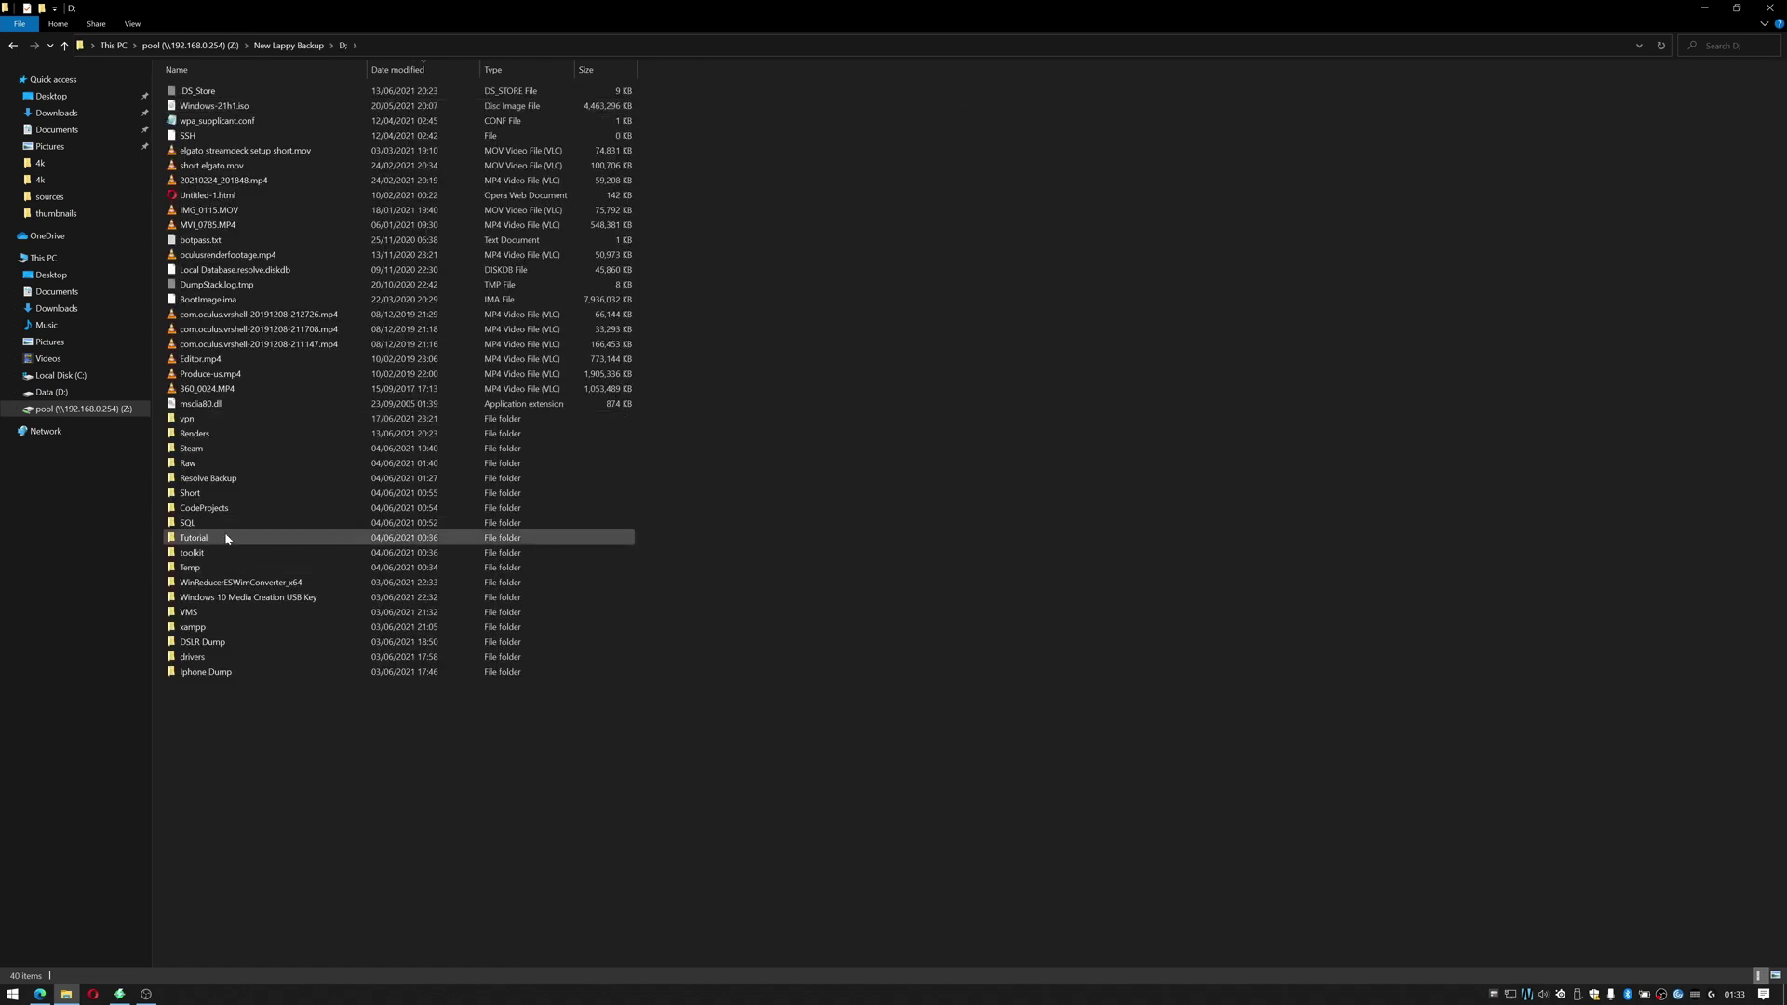
{"action": "double_click", "coordinate": [219, 613]}
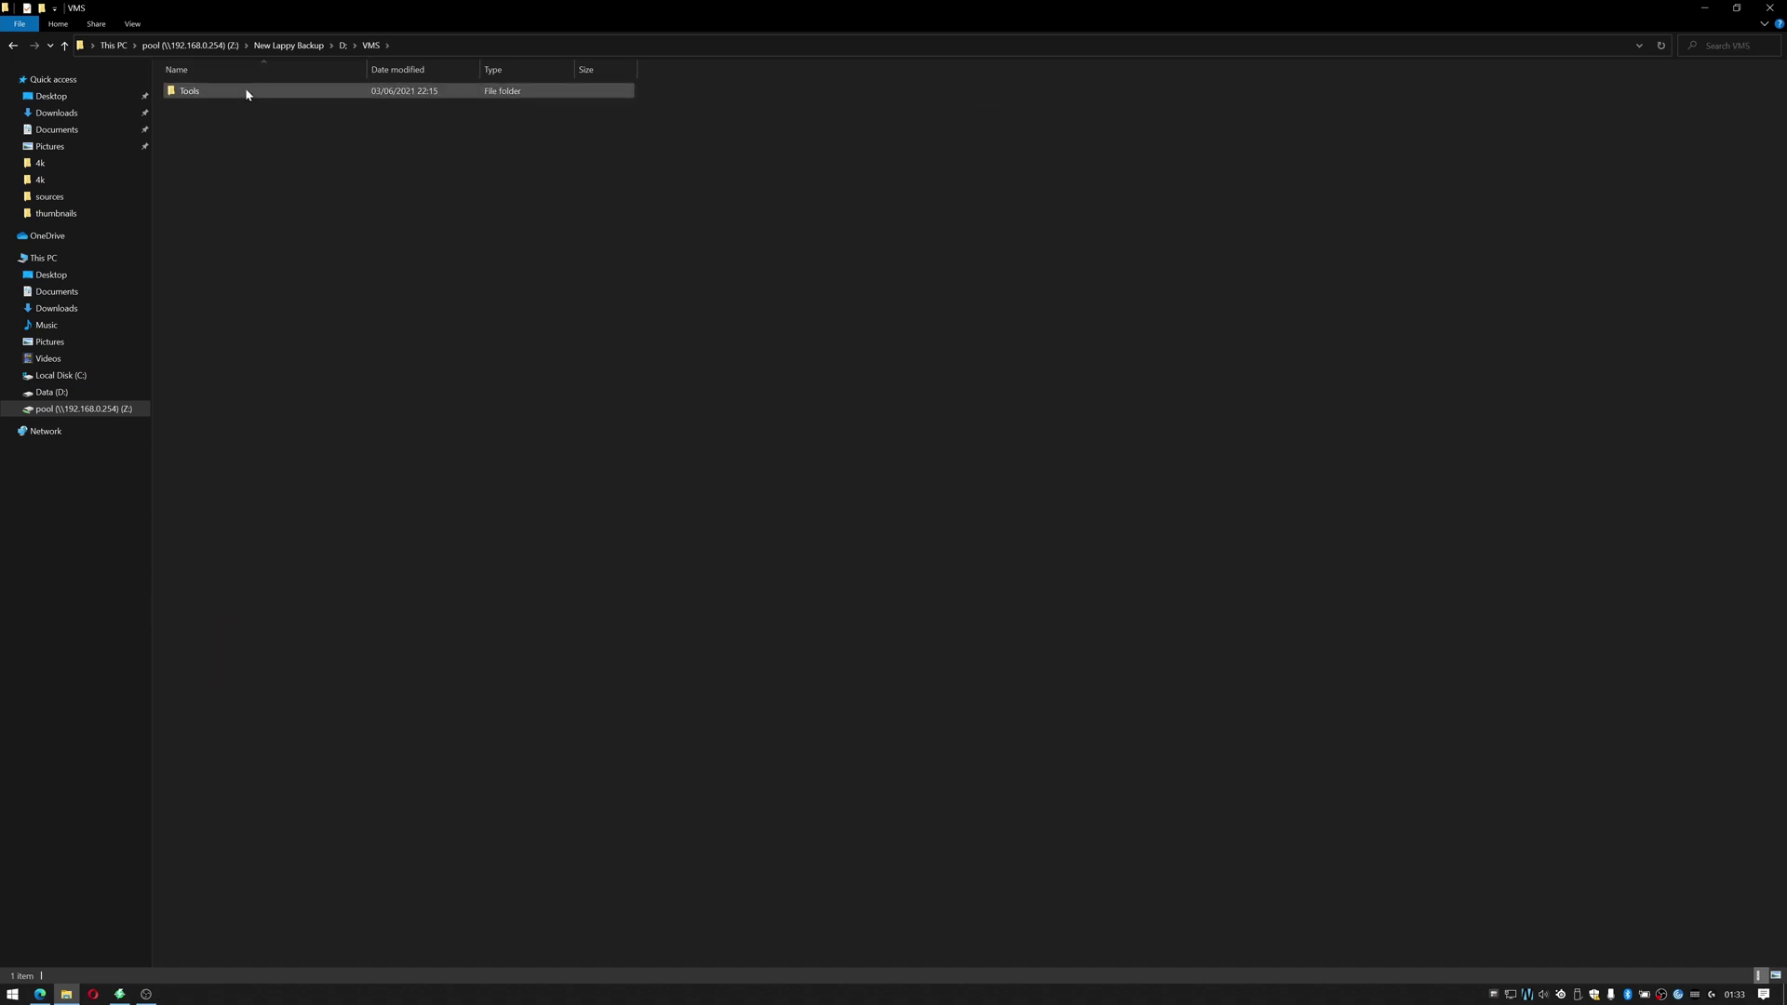
{"action": "double_click", "coordinate": [247, 90]}
{"action": "double_click", "coordinate": [247, 90]}
Mount NTlite-may-nobloat.iso as drive E: and select all 11 of its items.
{"action": "left_click", "coordinate": [219, 108]}
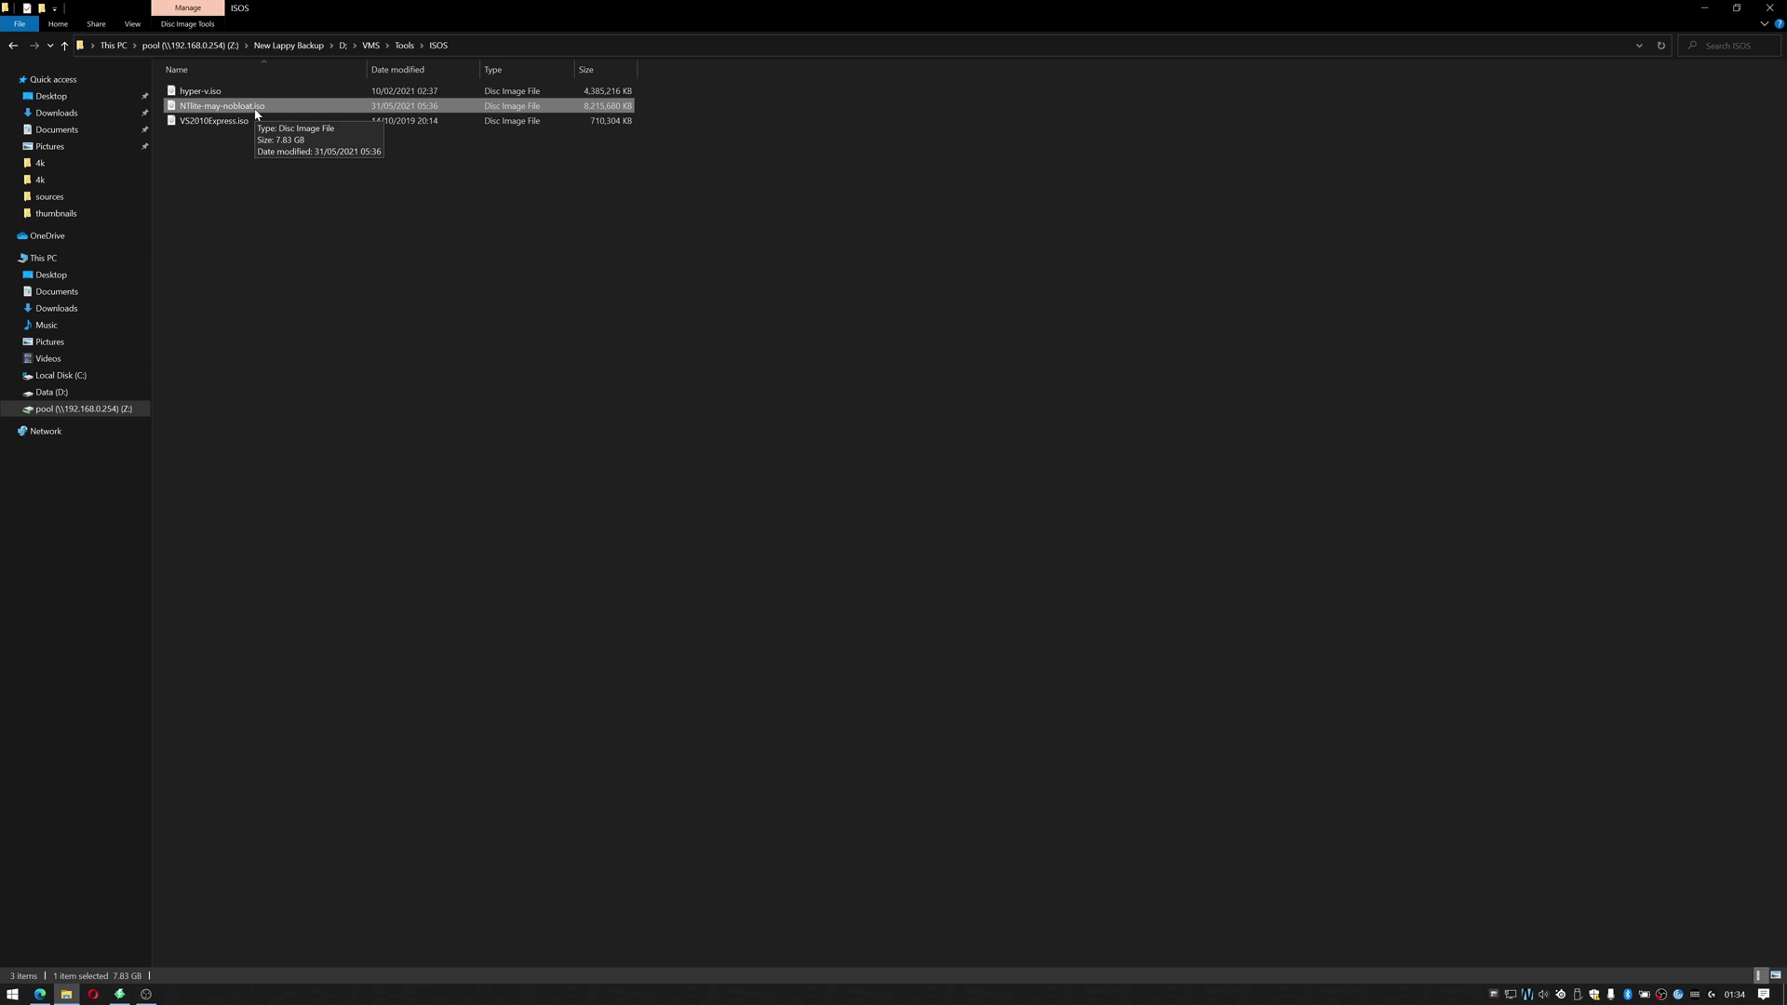
{"action": "right_click", "coordinate": [256, 112]}
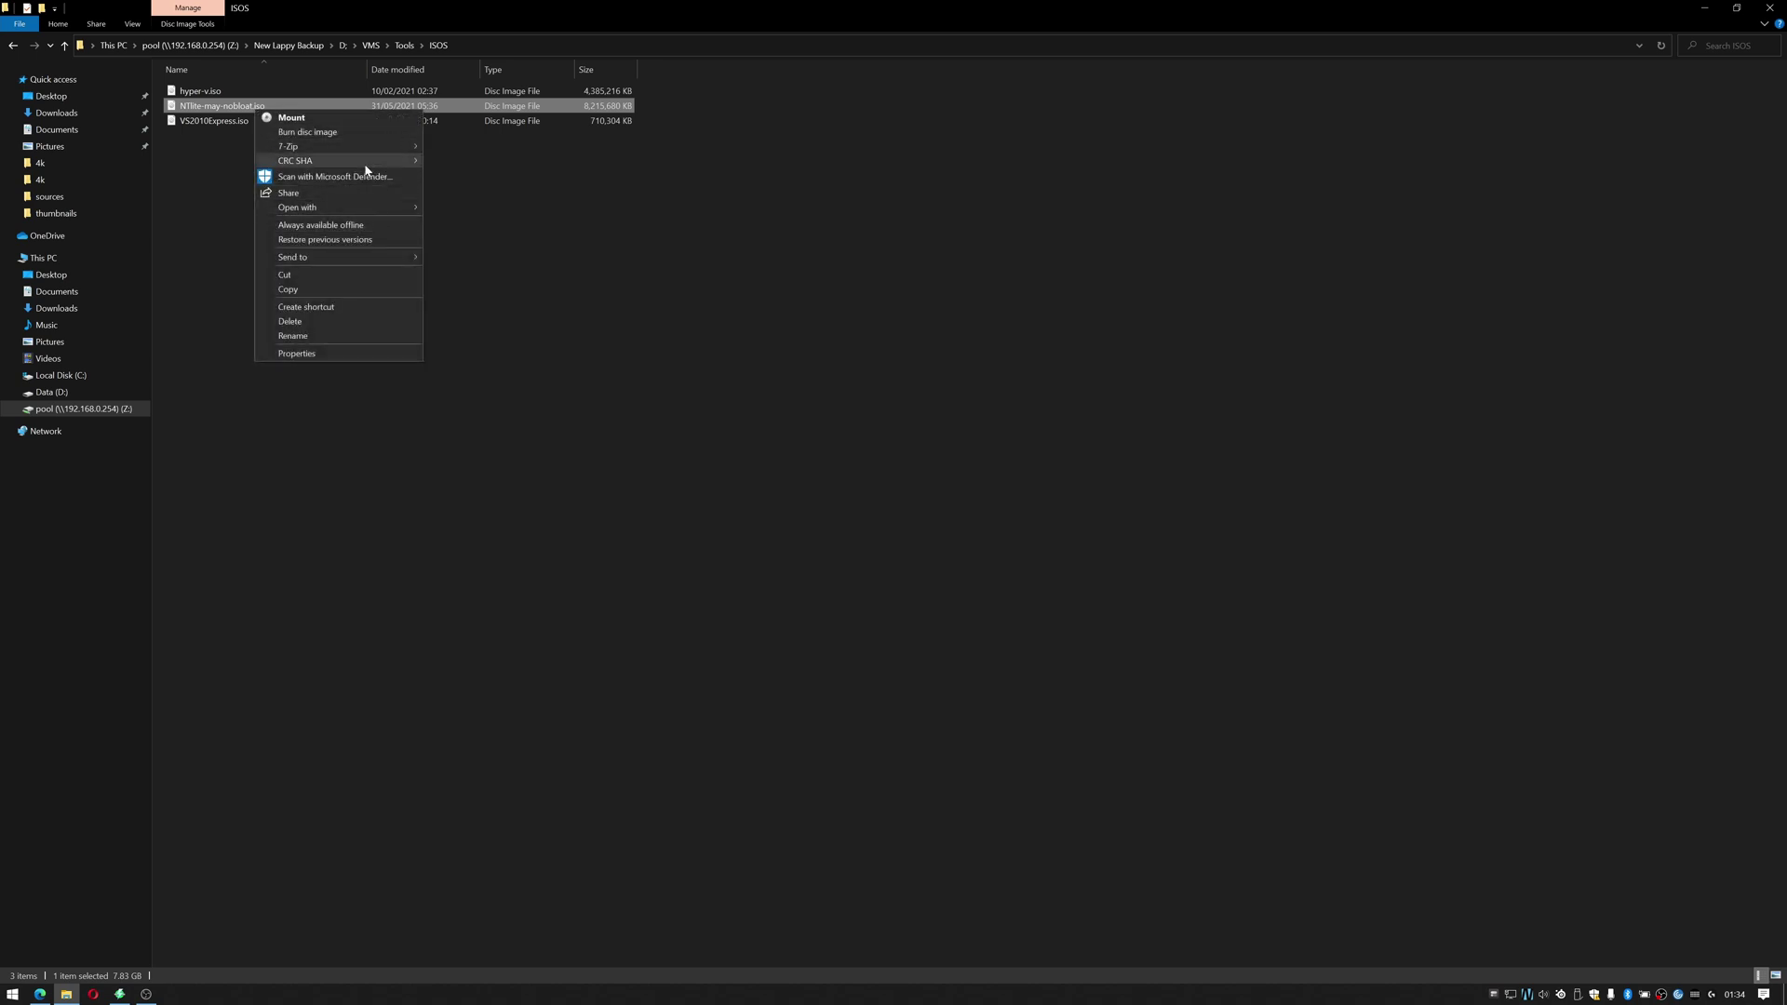
{"action": "left_click", "coordinate": [335, 119]}
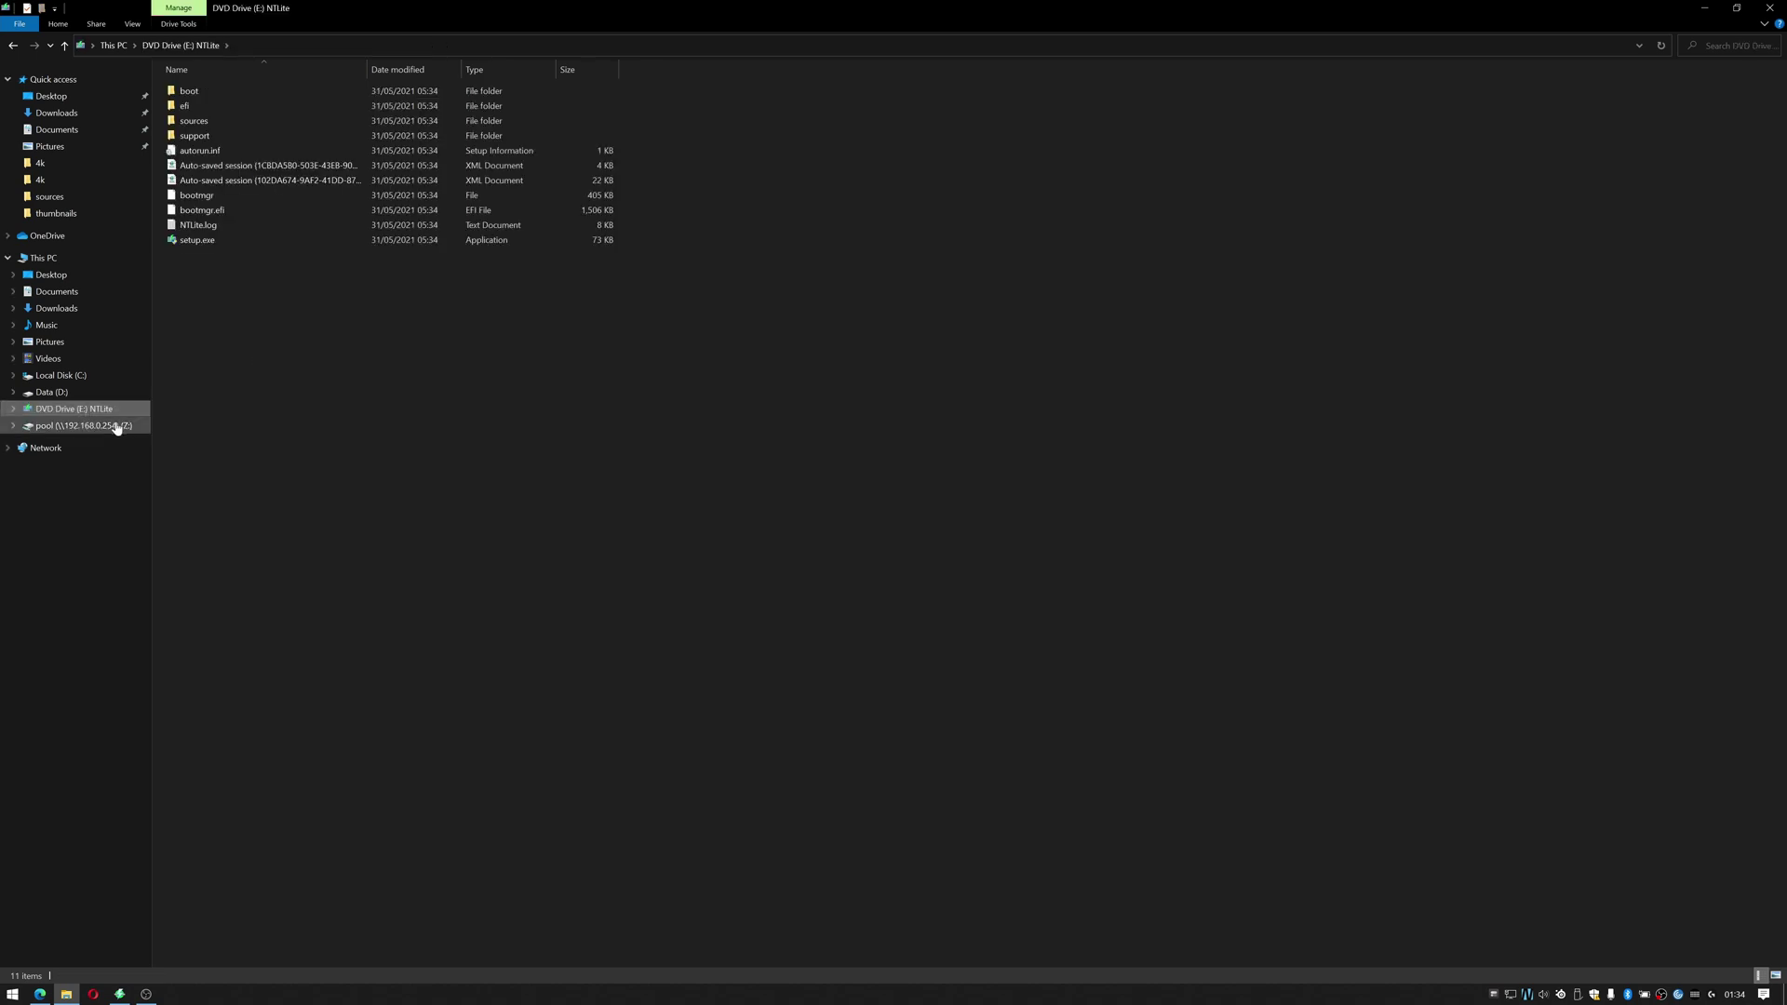
{"action": "key", "text": "ctrl+a"}
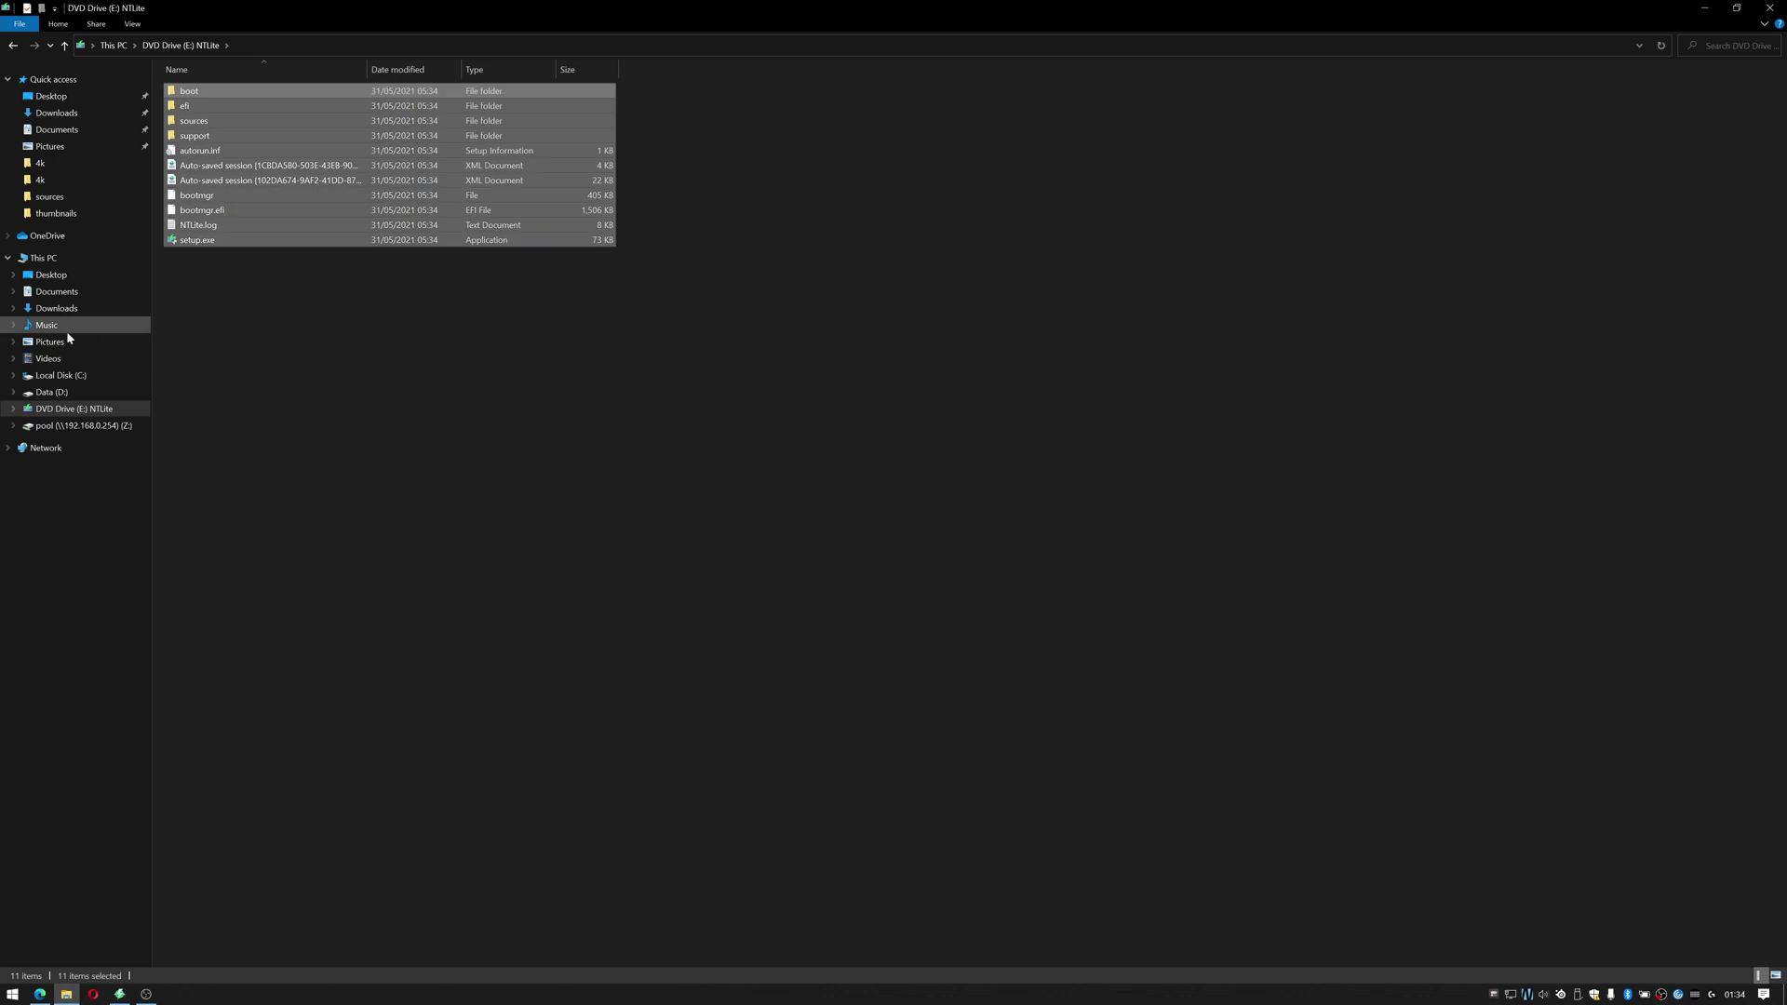
Paste the 11 copied NTLite disc items into the 21h1-nobloat folder on Data (D:).
{"action": "left_click", "coordinate": [55, 392]}
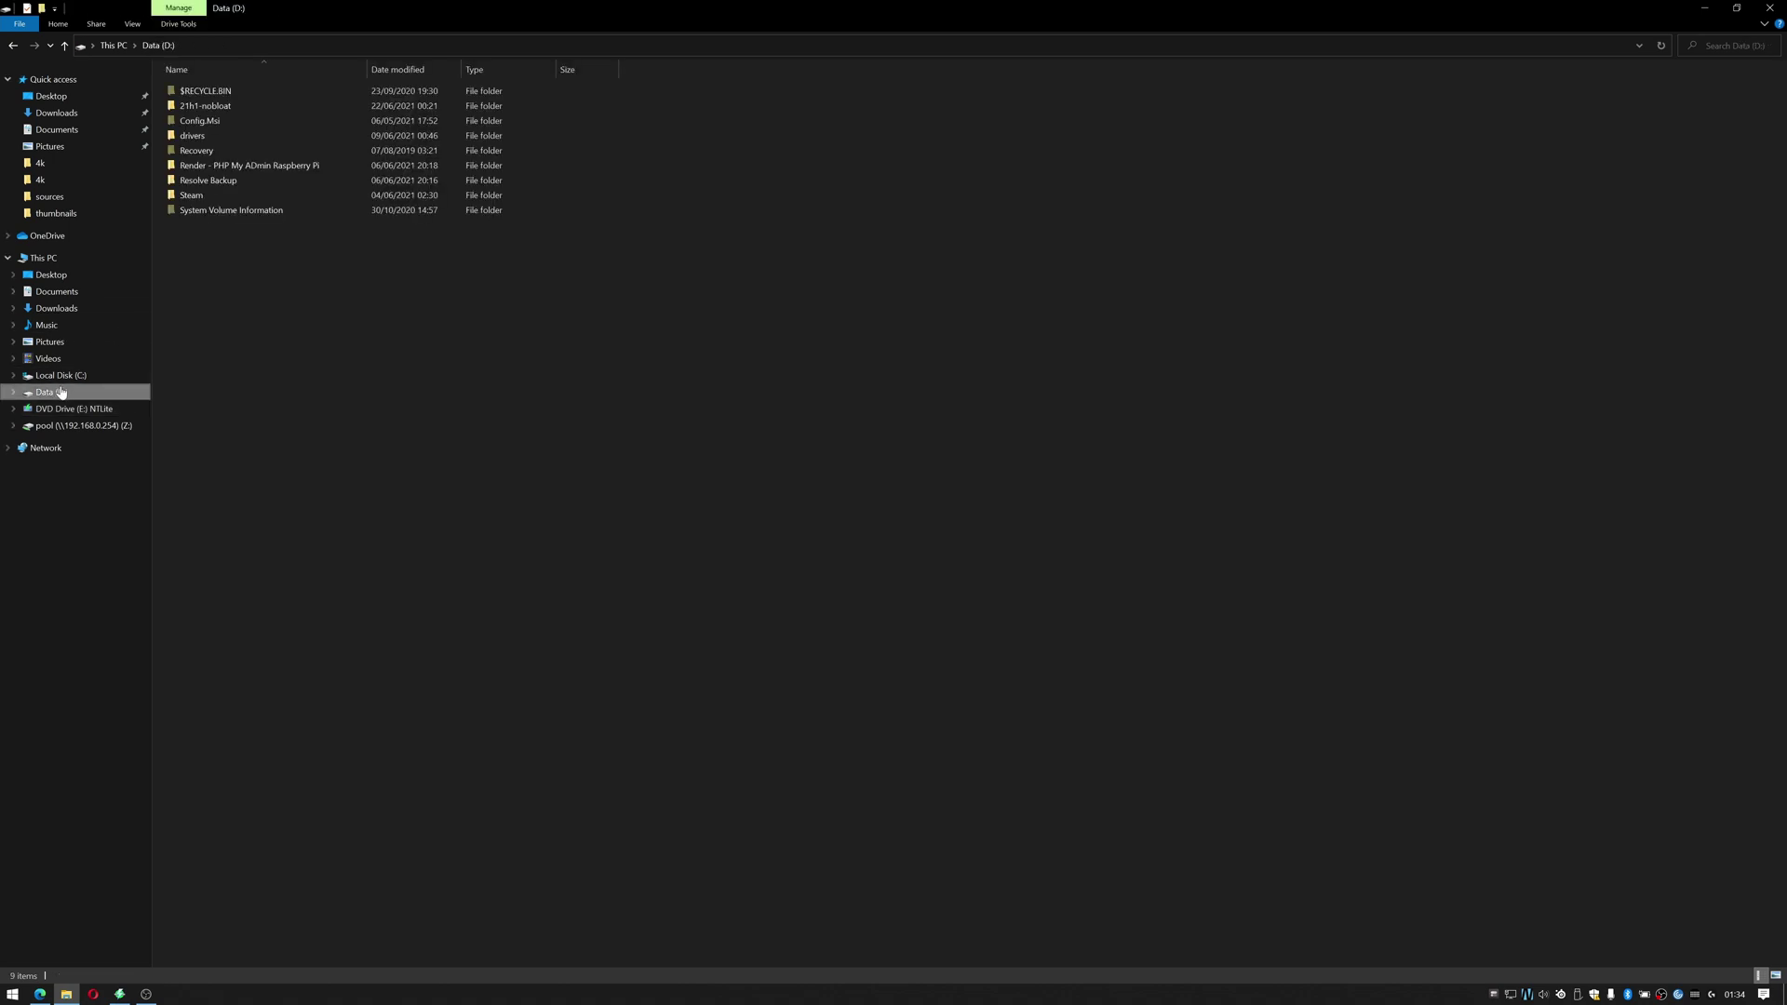
{"action": "left_click", "coordinate": [167, 110]}
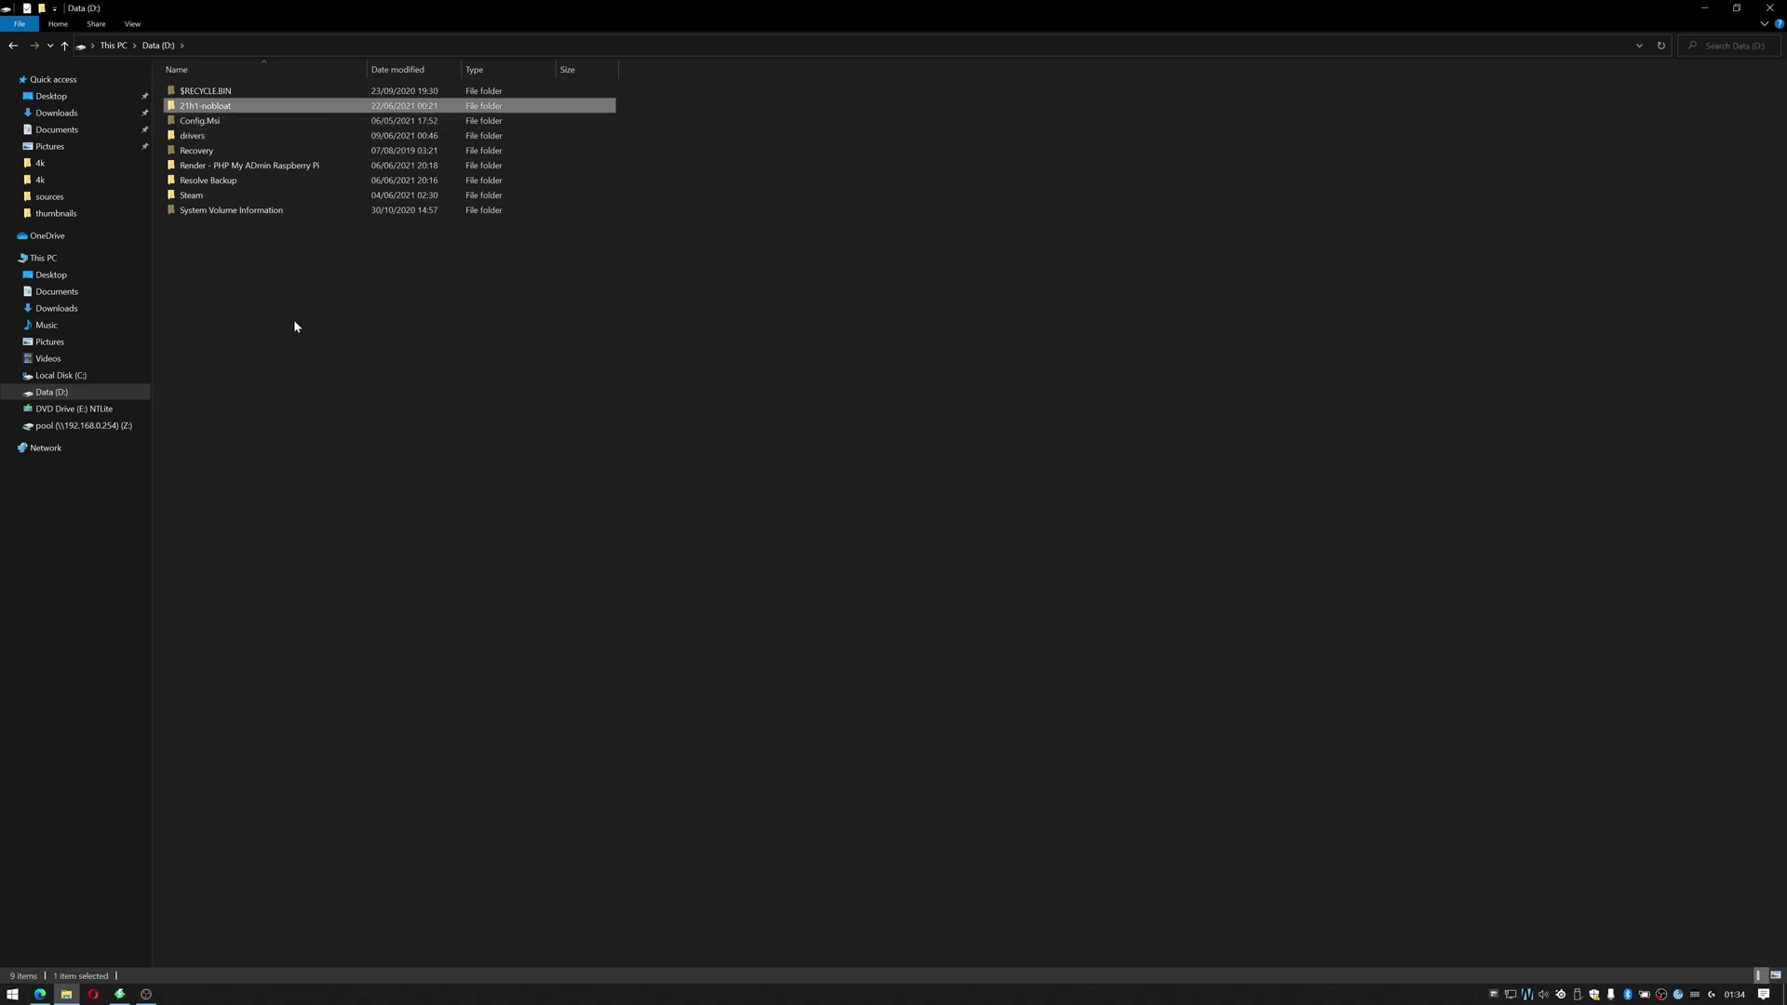
{"action": "right_click", "coordinate": [293, 283]}
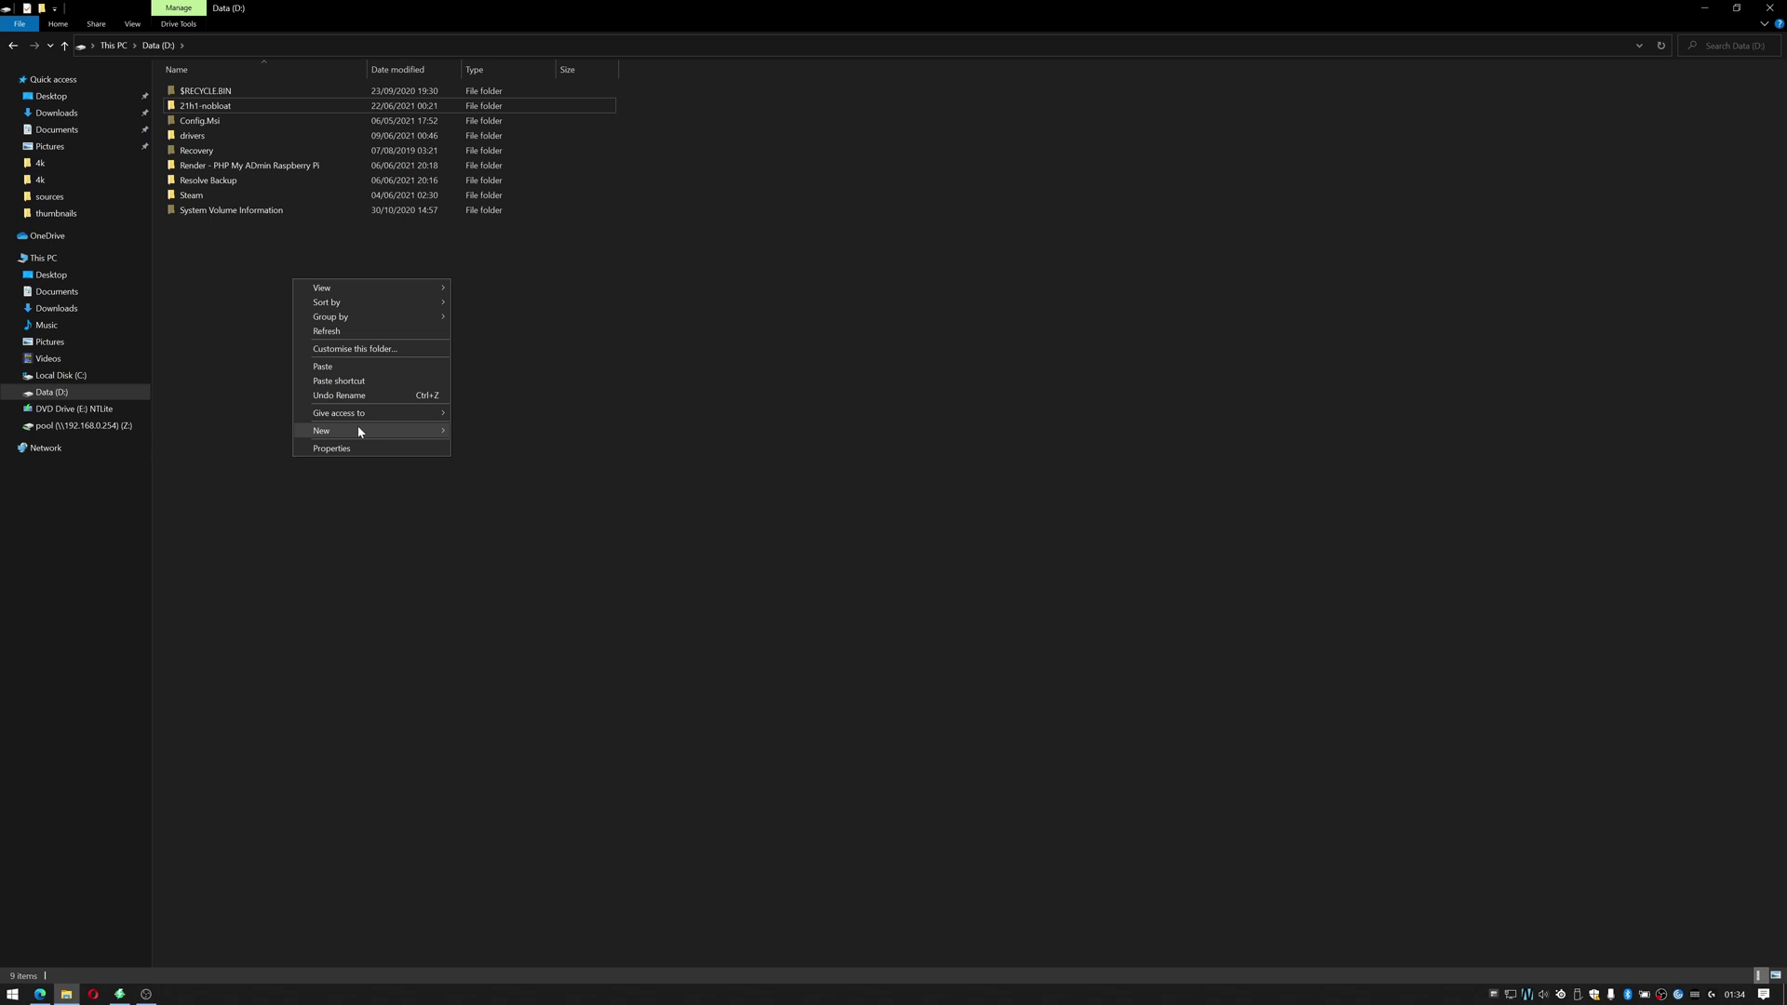
{"action": "left_click", "coordinate": [663, 265]}
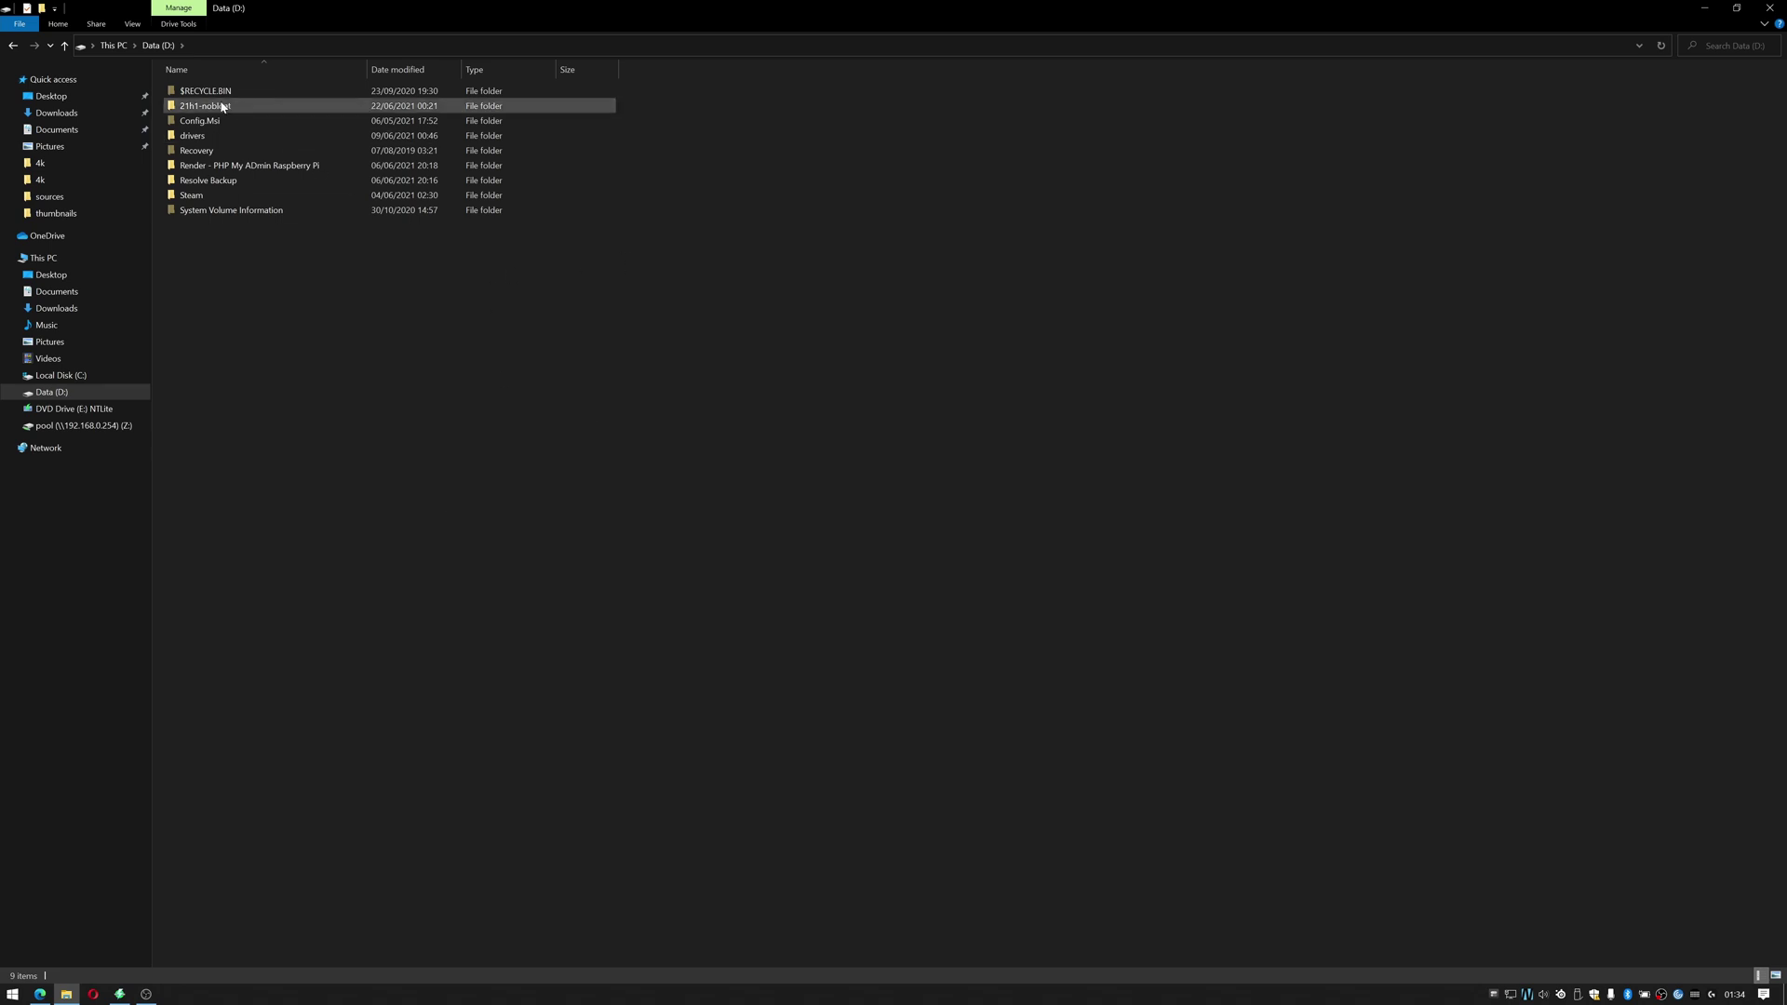
{"action": "double_click", "coordinate": [447, 105]}
{"action": "right_click", "coordinate": [462, 274]}
{"action": "left_click", "coordinate": [523, 361]}
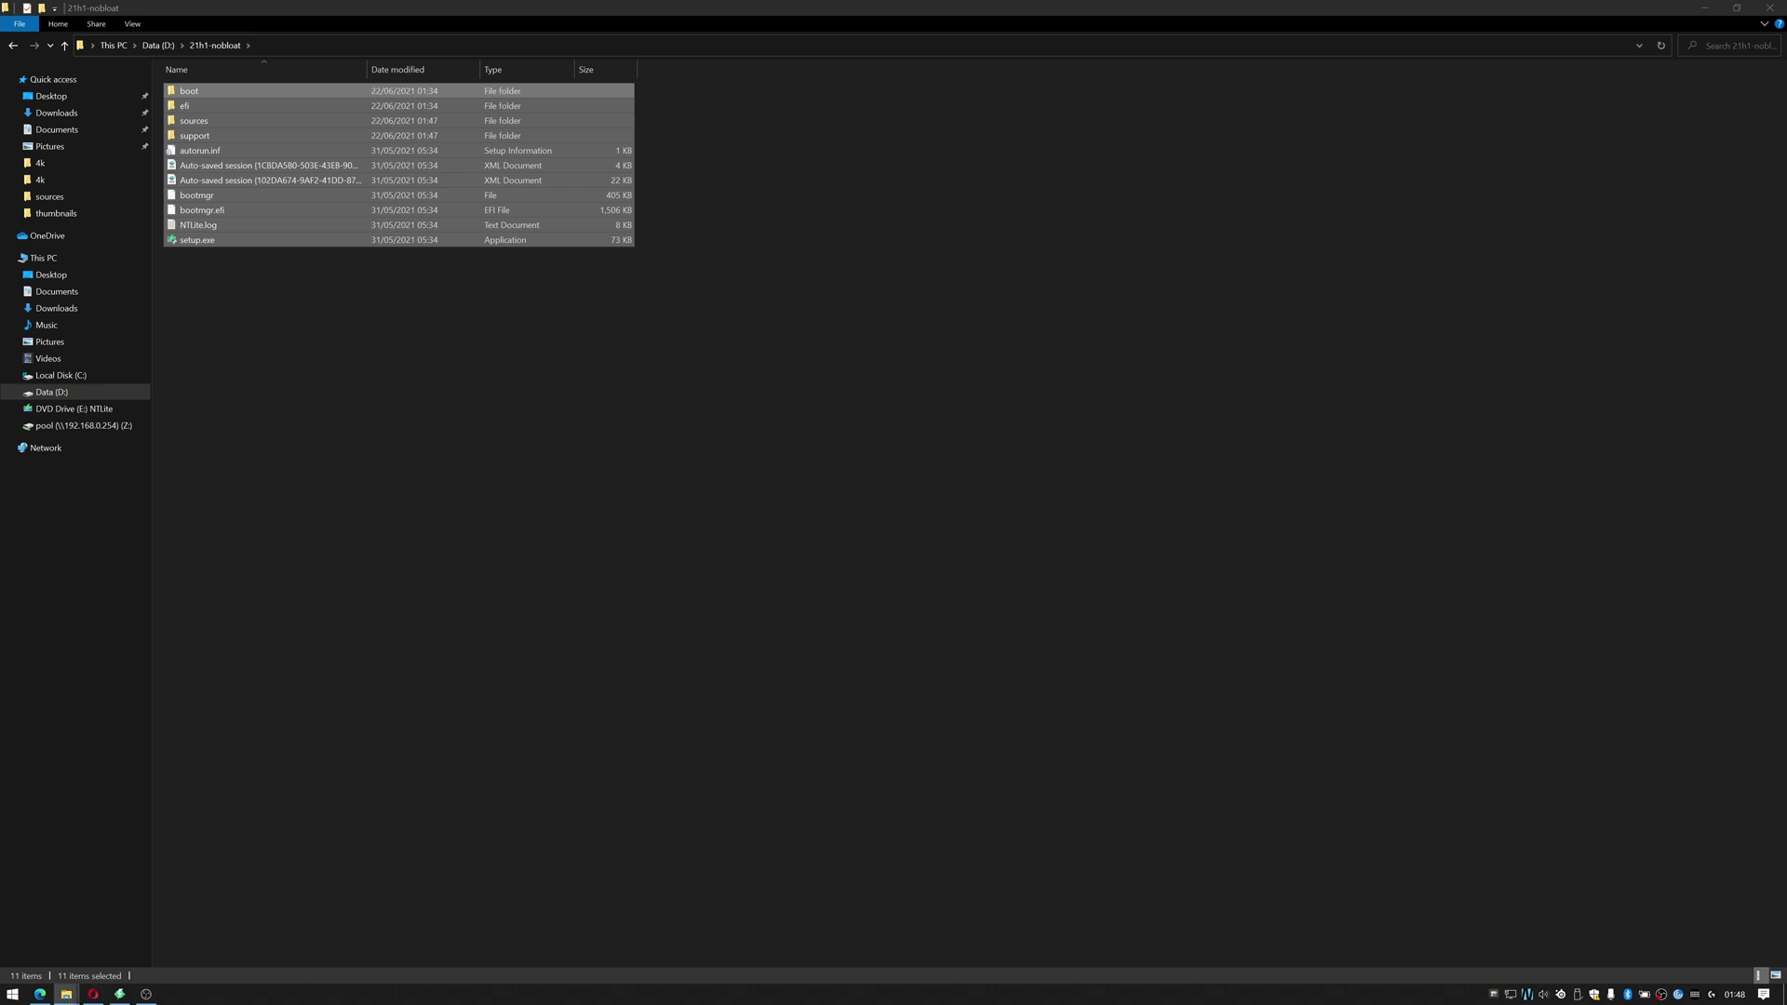
Pick the 21h1.wim image file in the pool (Z:) window.
{"action": "left_click_drag", "start_coordinate": [1363, 331], "coordinate": [1297, 332]}
{"action": "double_click", "coordinate": [1294, 330]}
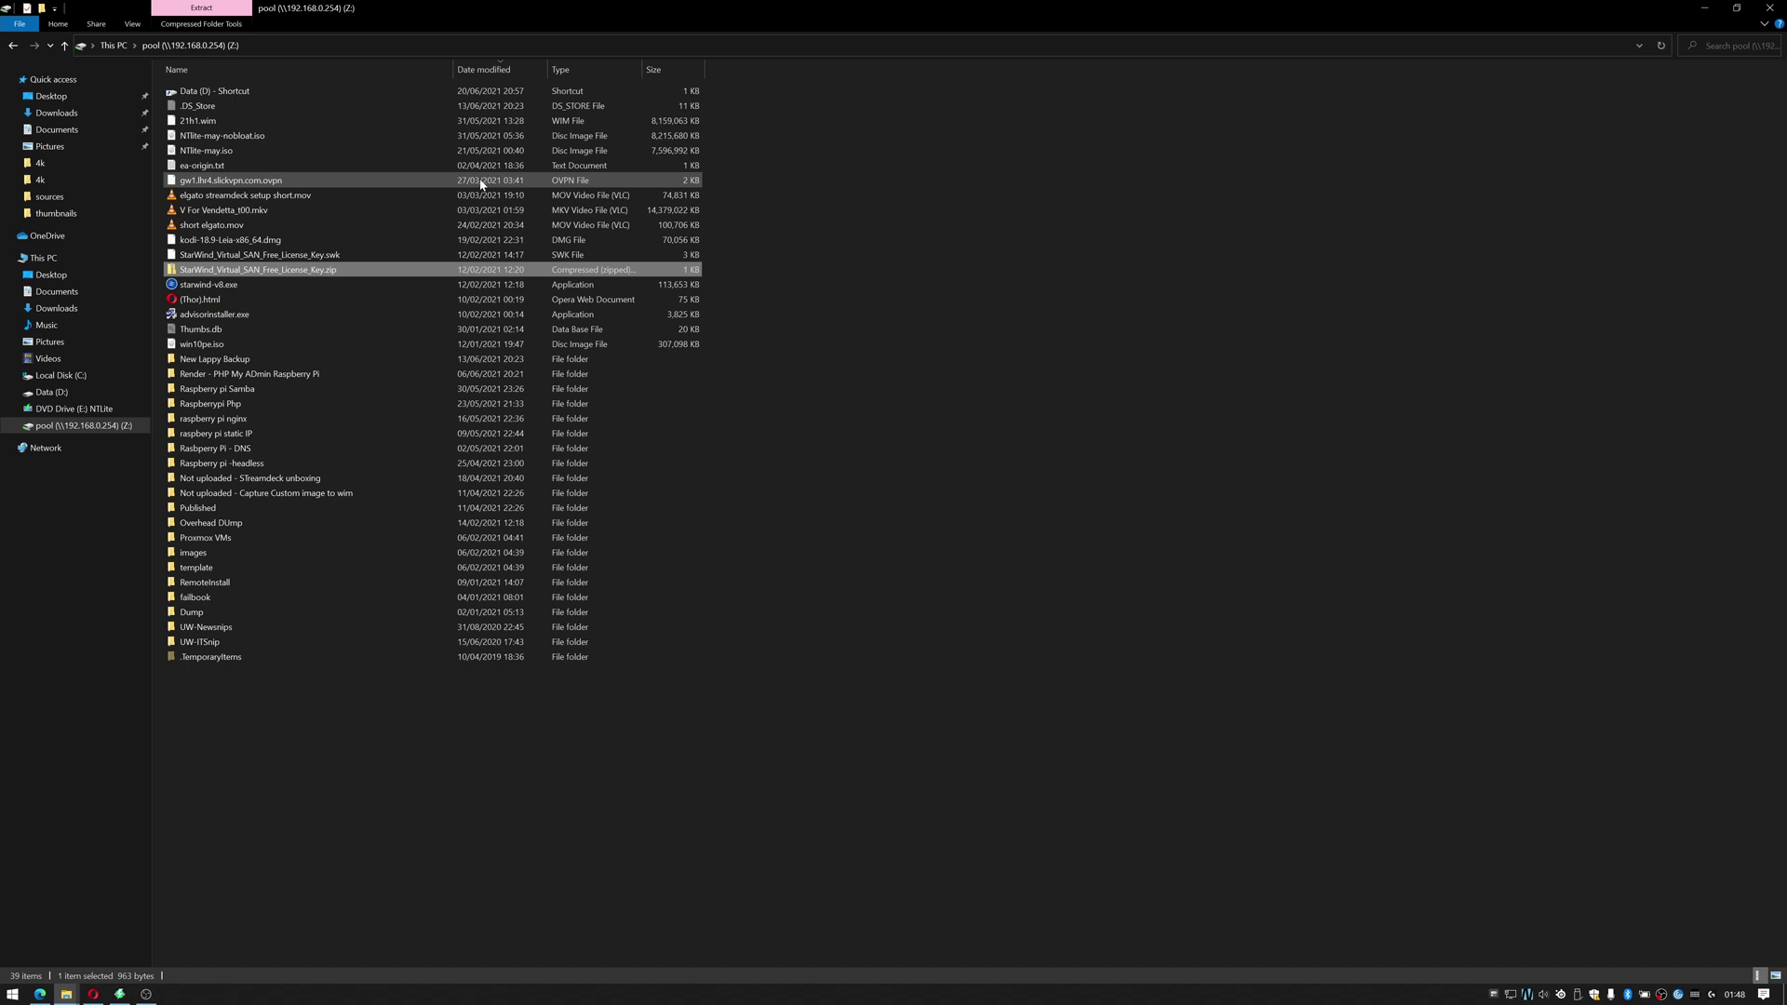
{"action": "left_click", "coordinate": [250, 123]}
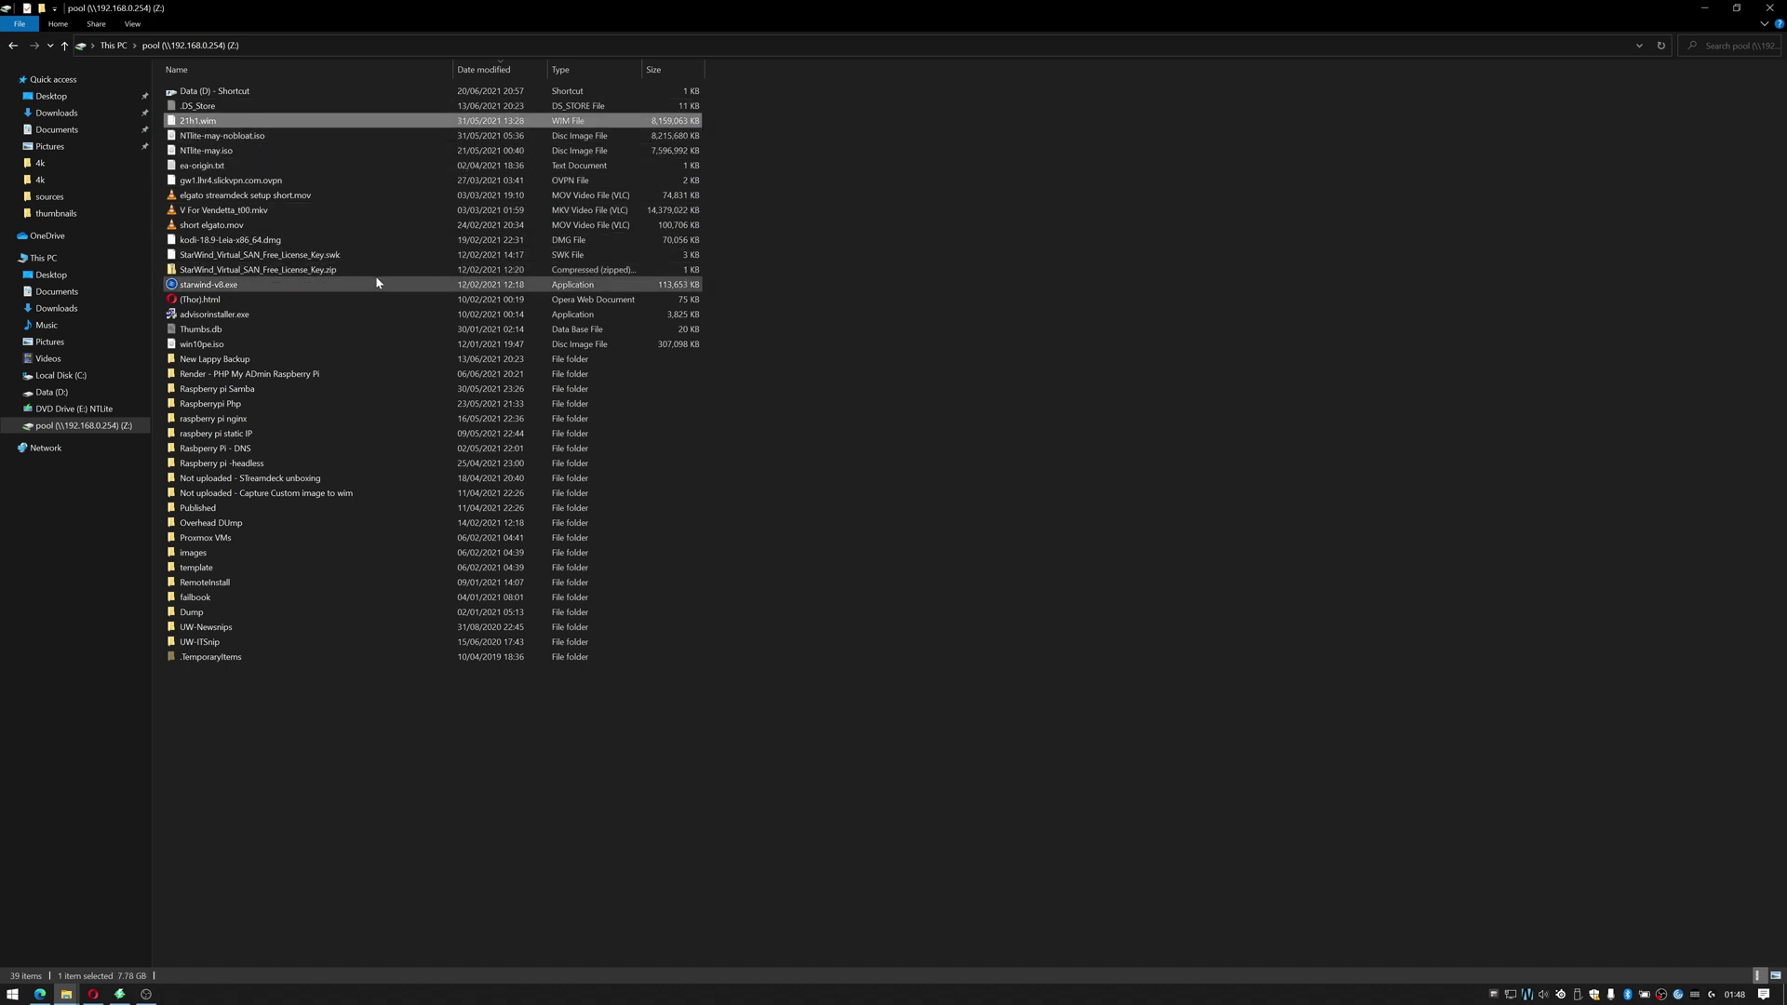
{"action": "double_click", "coordinate": [959, 11]}
{"action": "left_click", "coordinate": [570, 255]}
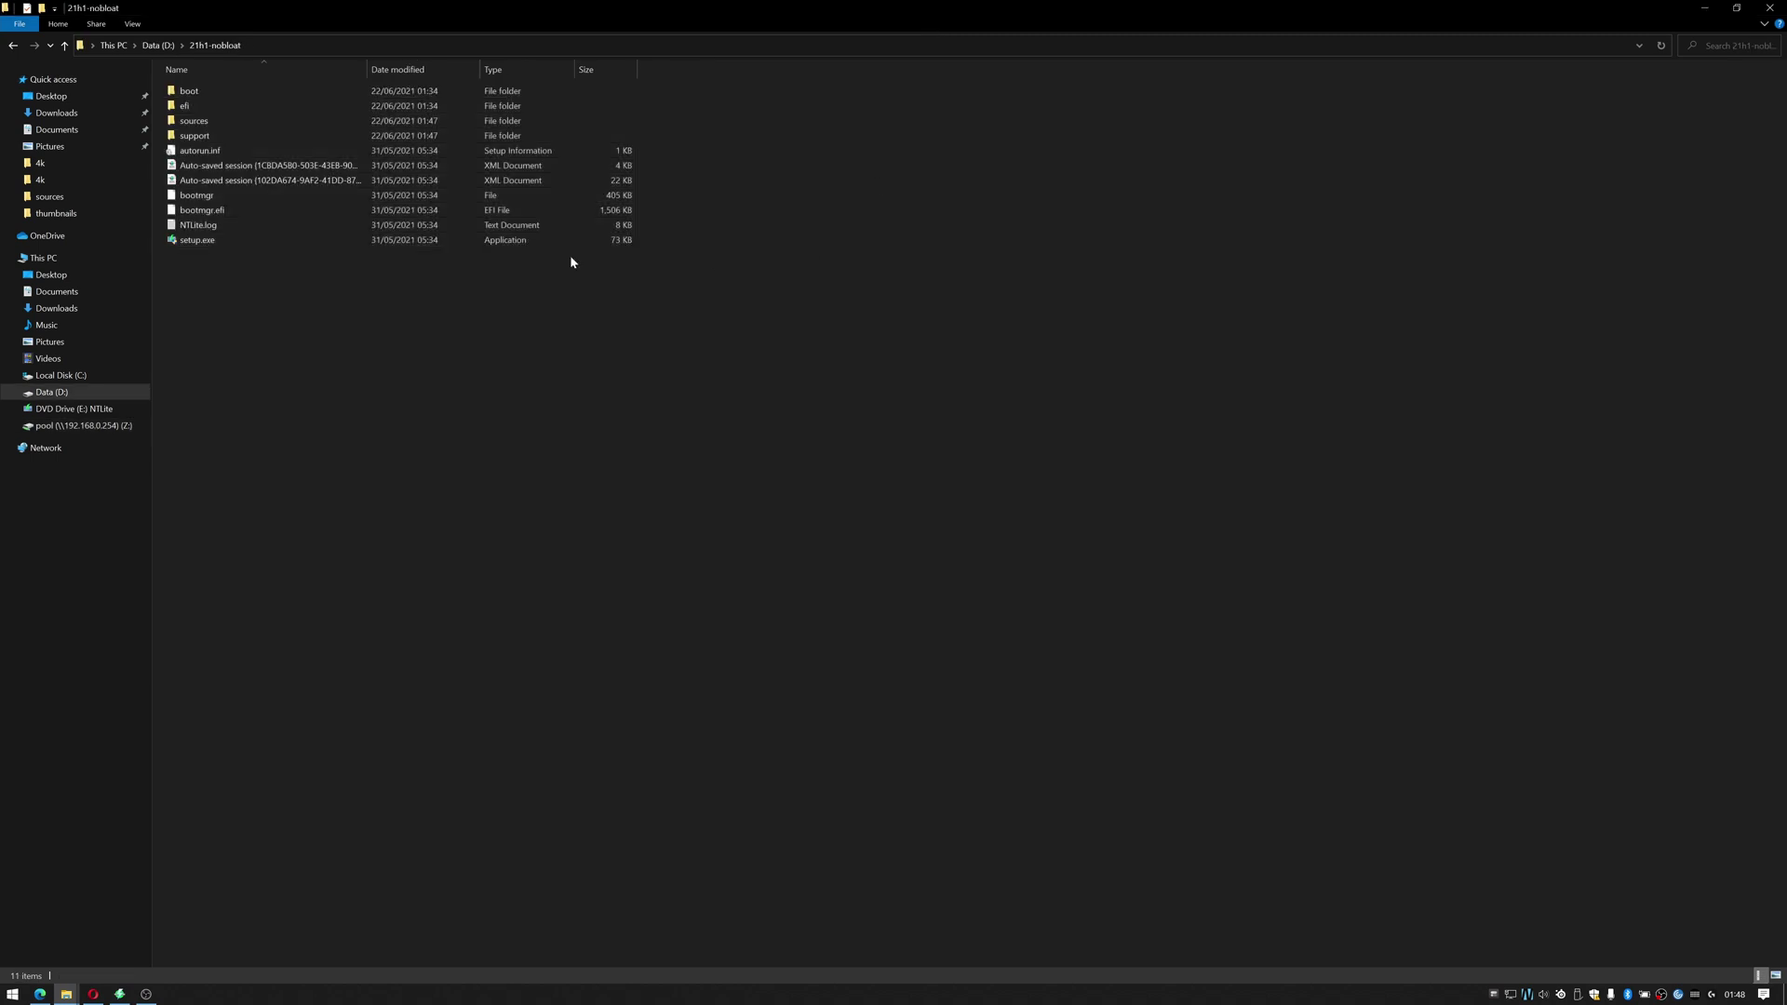
{"action": "left_click", "coordinate": [224, 110]}
Delete the original install.wim in 21h1-nobloat\sources and paste 21h1.wim in its place.
{"action": "double_click", "coordinate": [231, 121]}
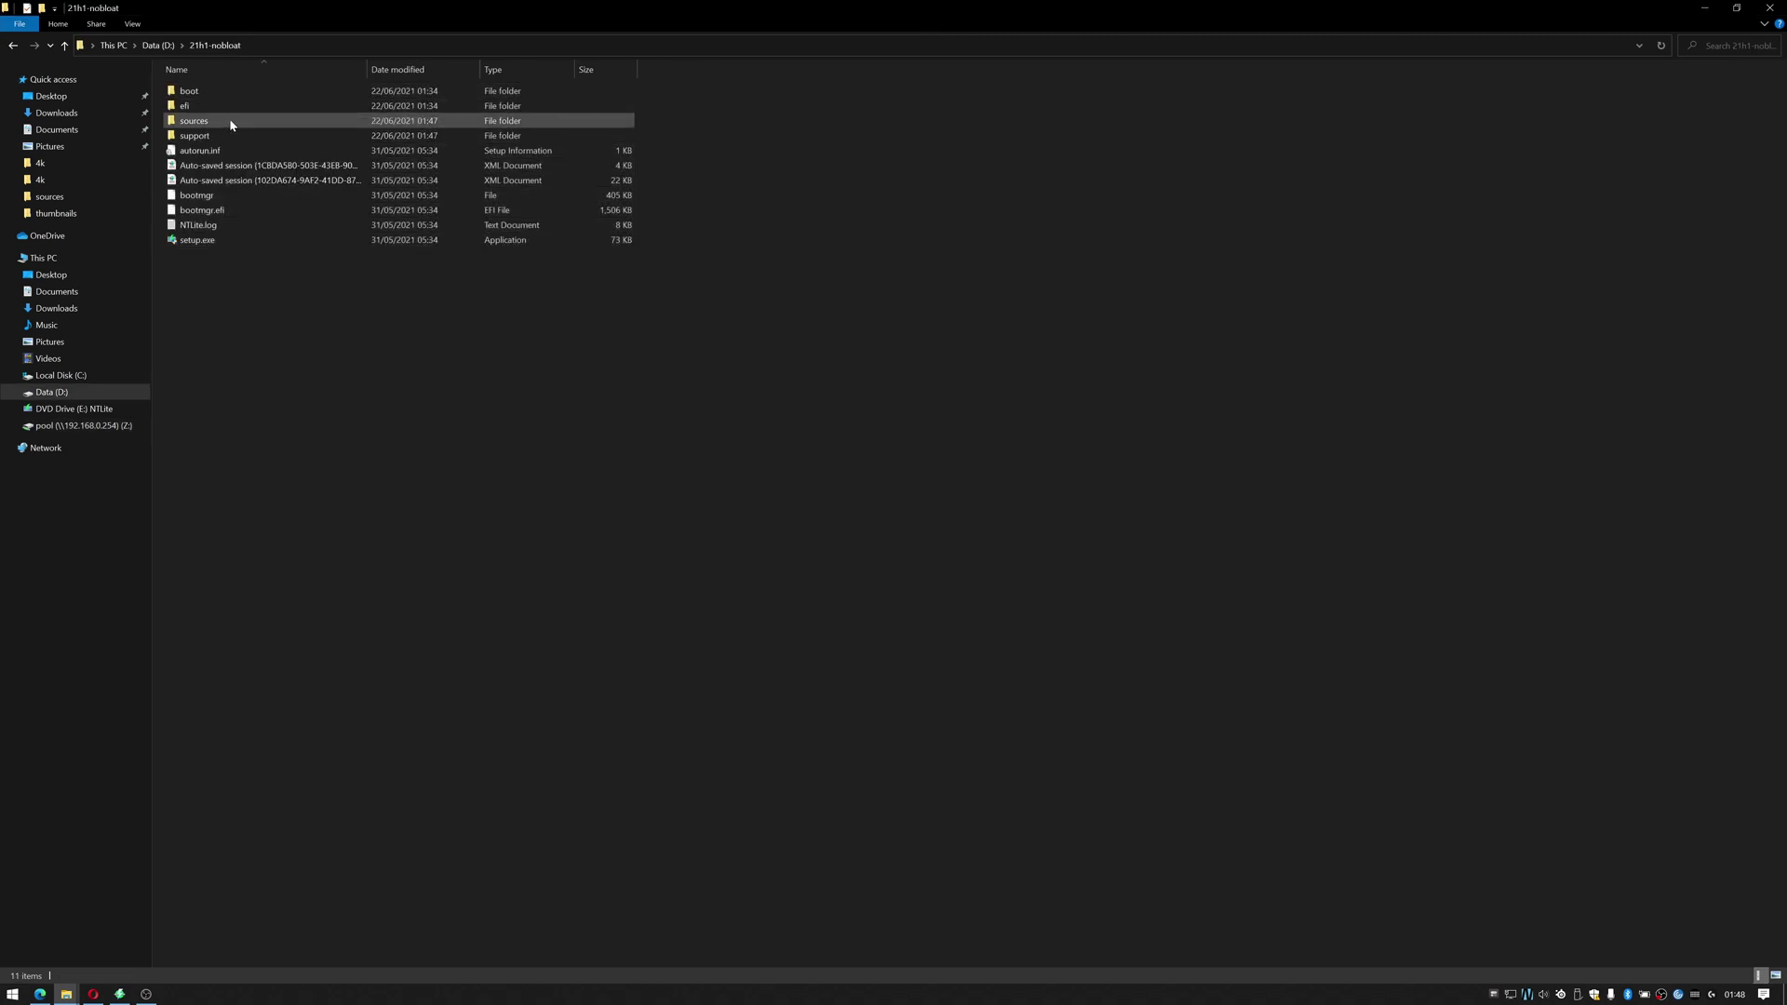
{"action": "left_click", "coordinate": [354, 372]}
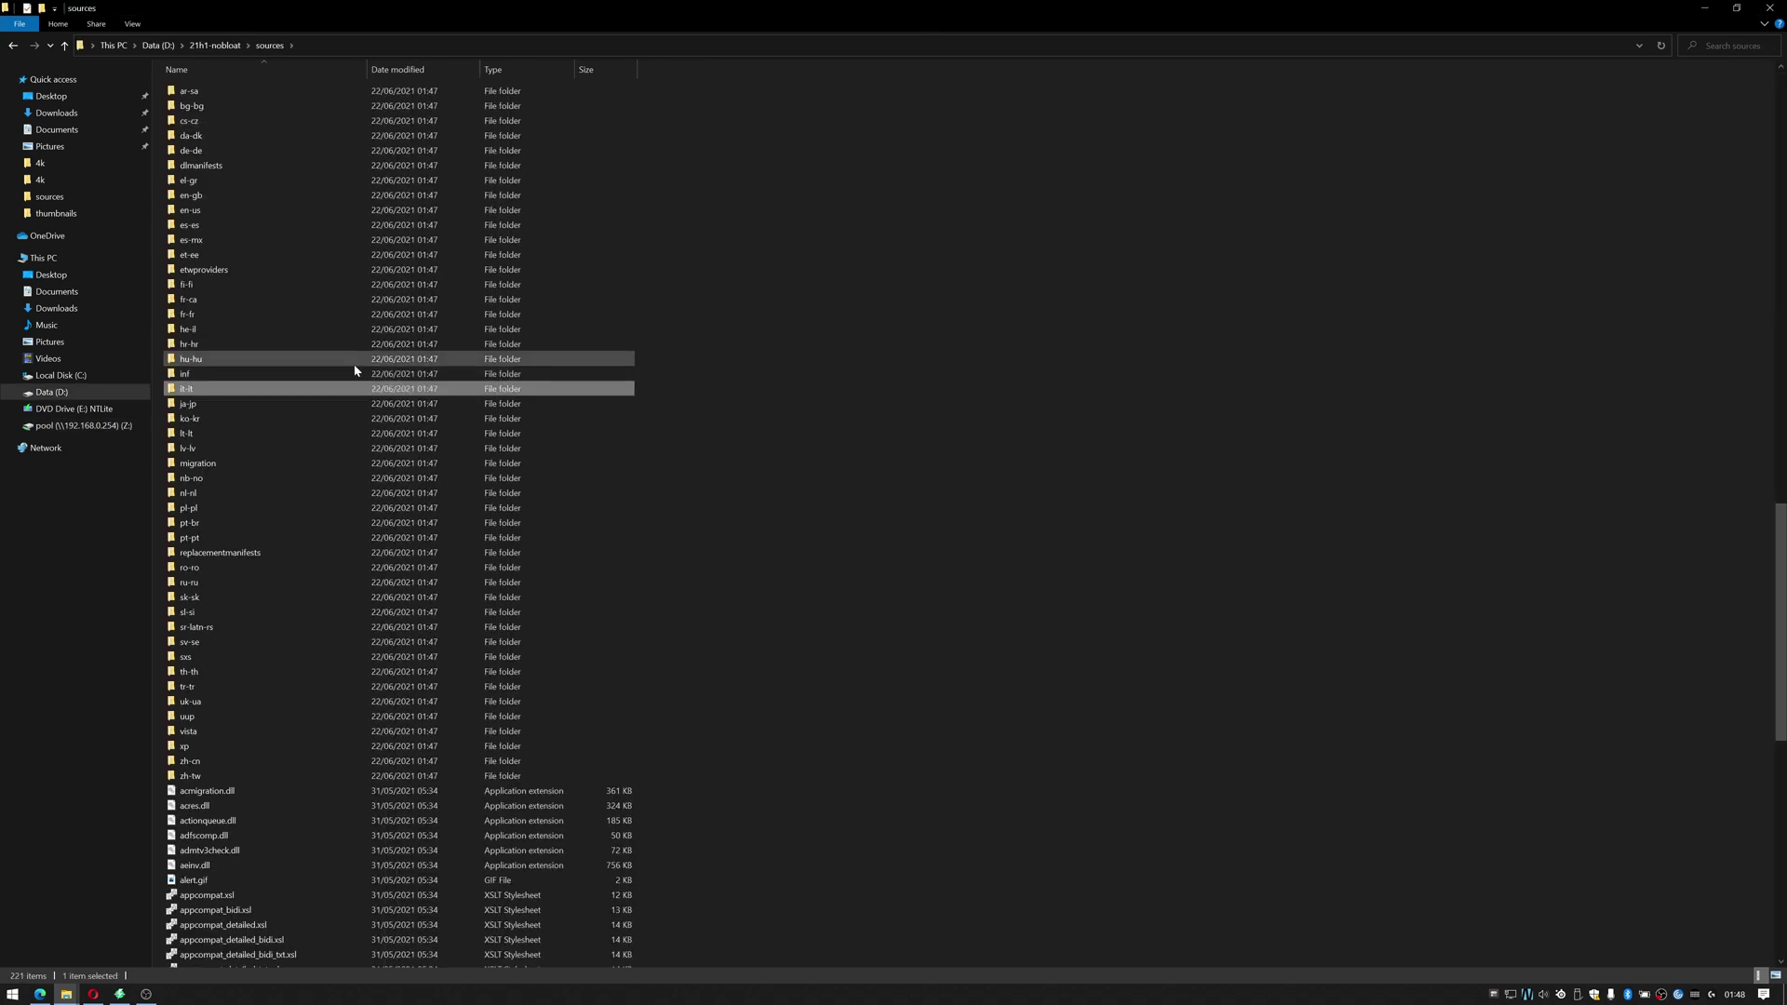
{"action": "type", "text": "ins"}
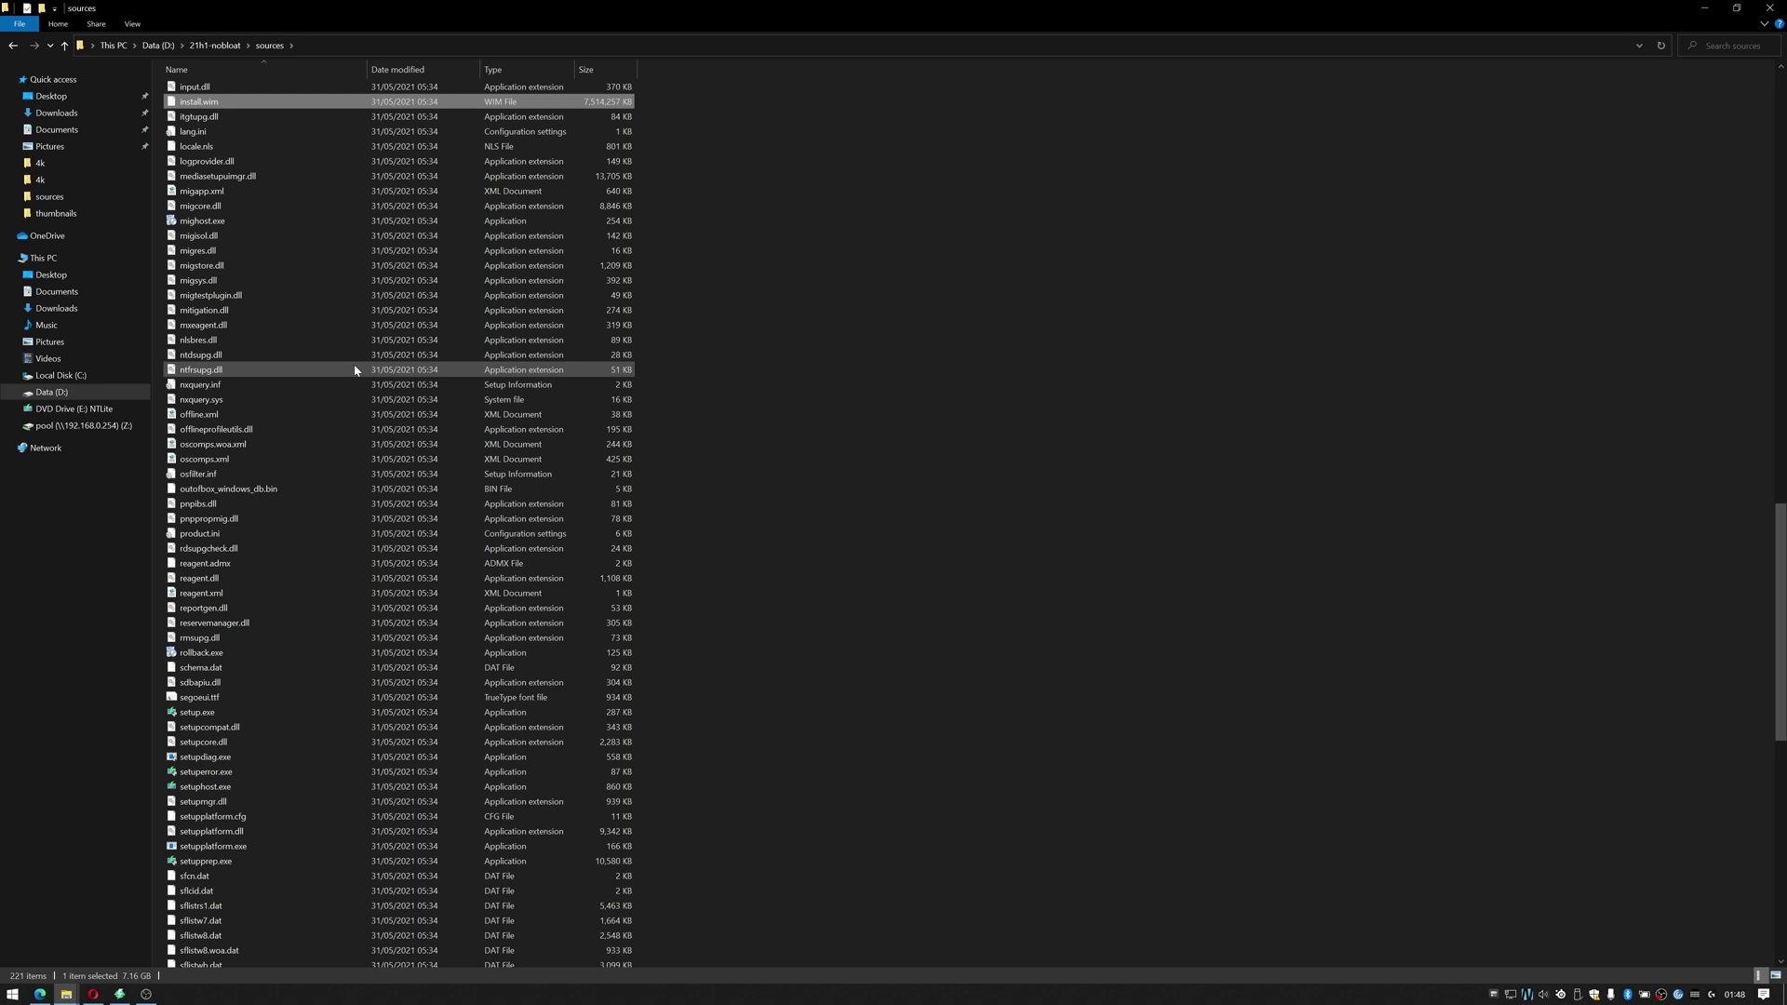
{"action": "key", "text": "Delete"}
{"action": "right_click", "coordinate": [853, 233]}
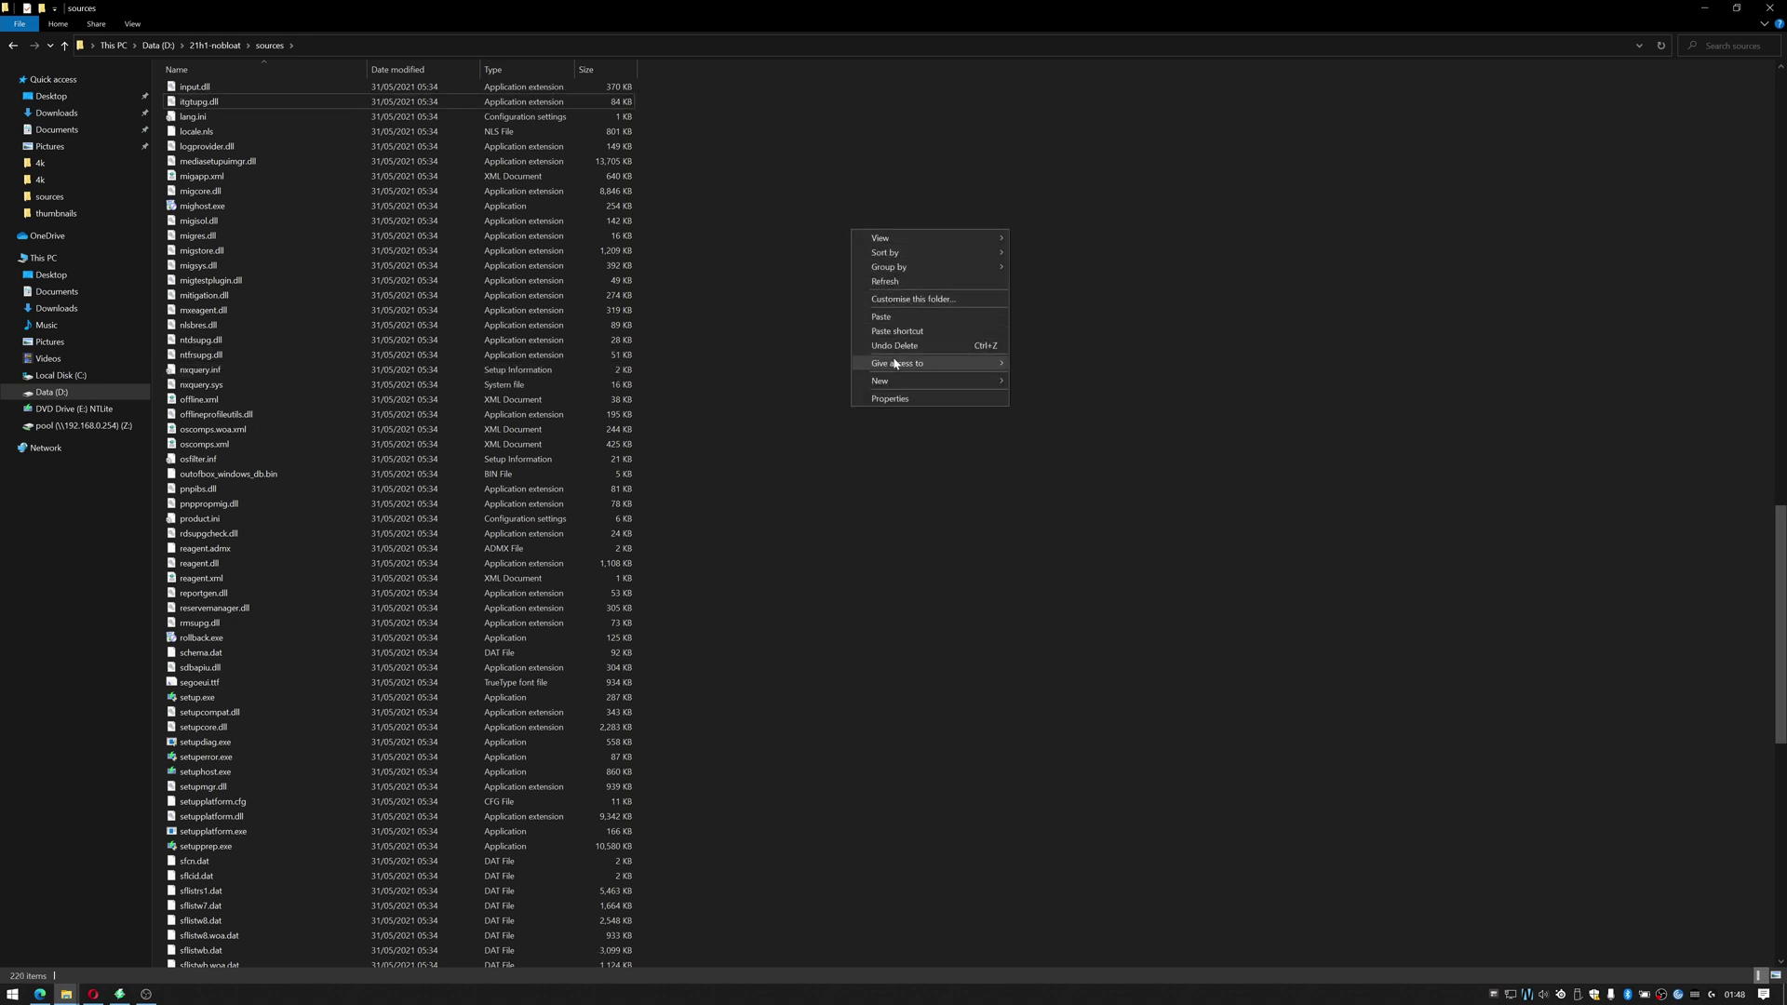
{"action": "left_click", "coordinate": [895, 317]}
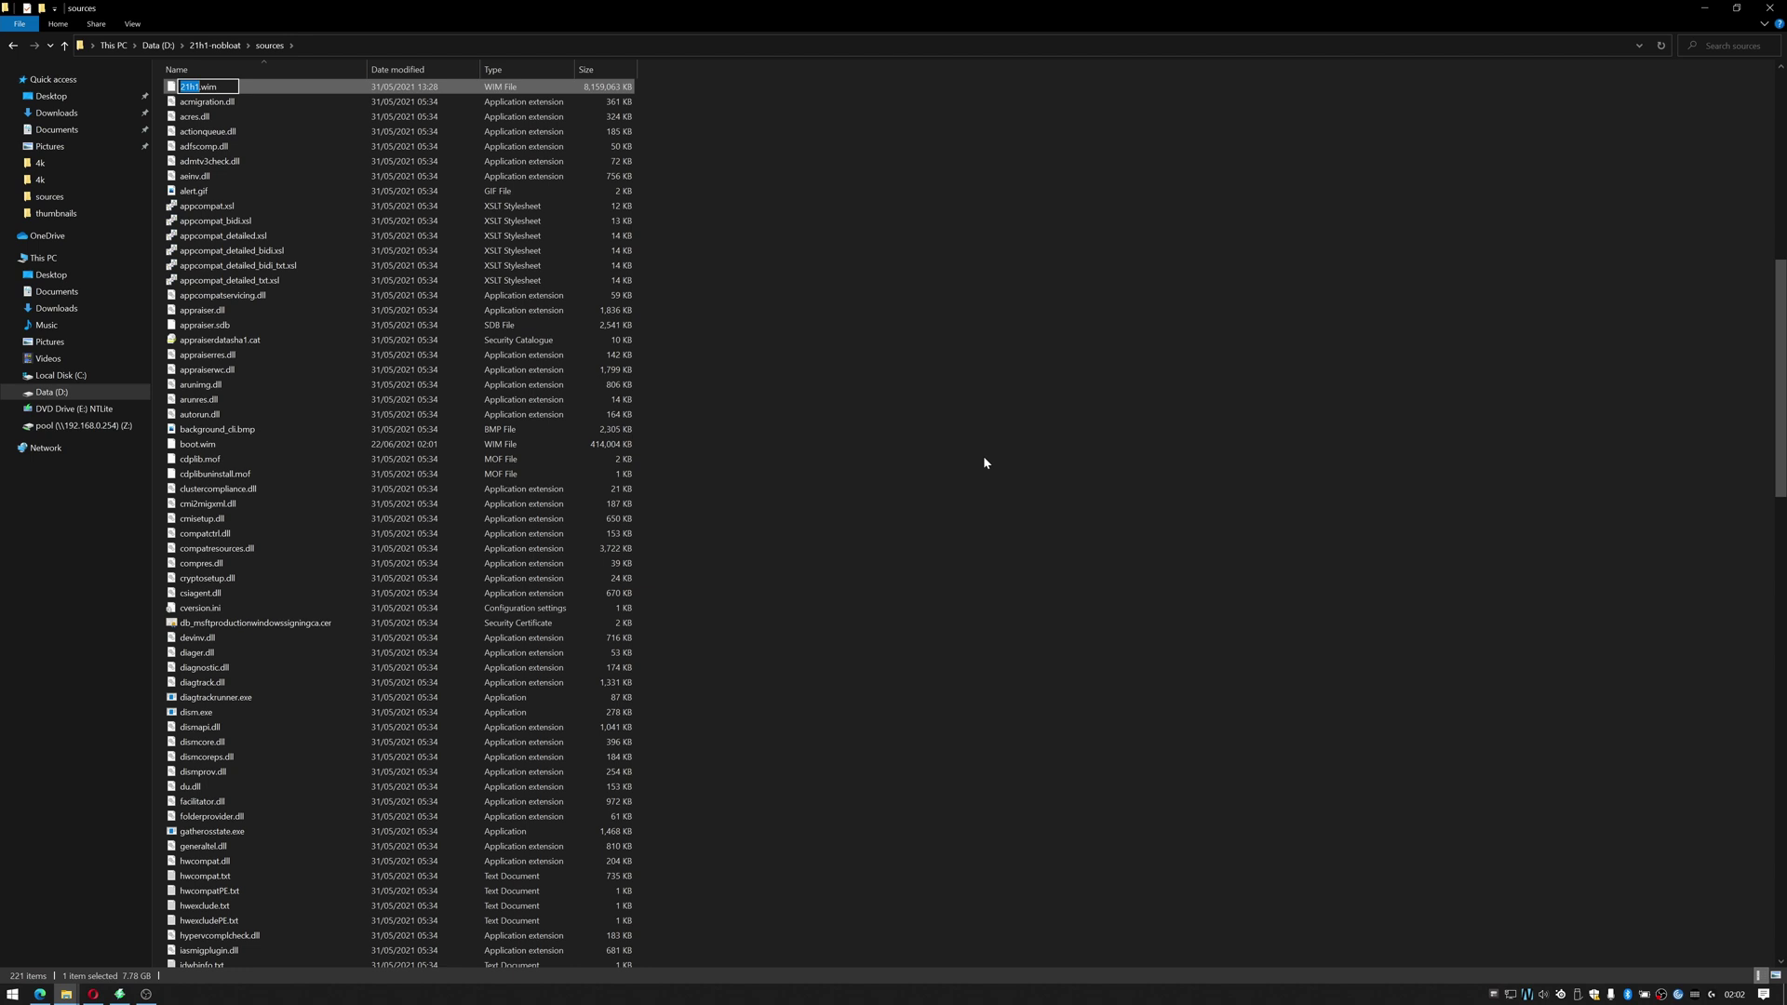
Rename the pasted 21h1.wim to install.wim, then open Windows Settings.
{"action": "type", "text": "install"}
{"action": "key", "text": "Return"}
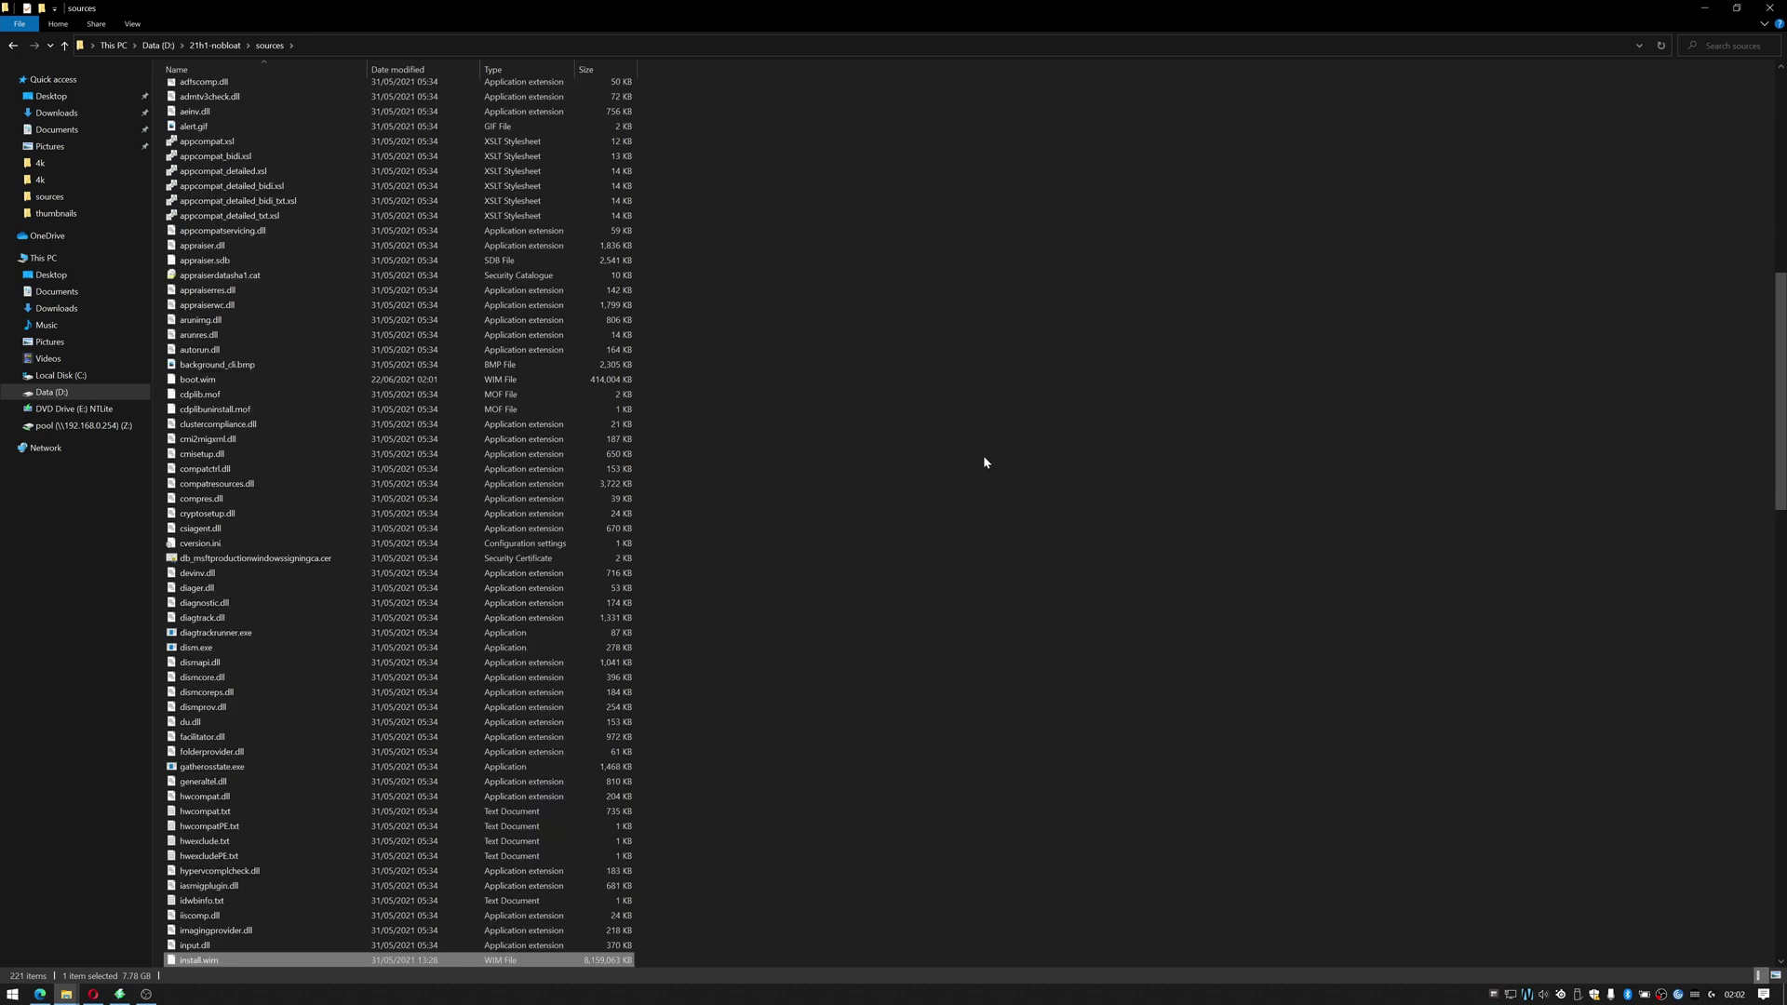
{"action": "left_click", "coordinate": [12, 994]}
{"action": "left_click", "coordinate": [16, 933]}
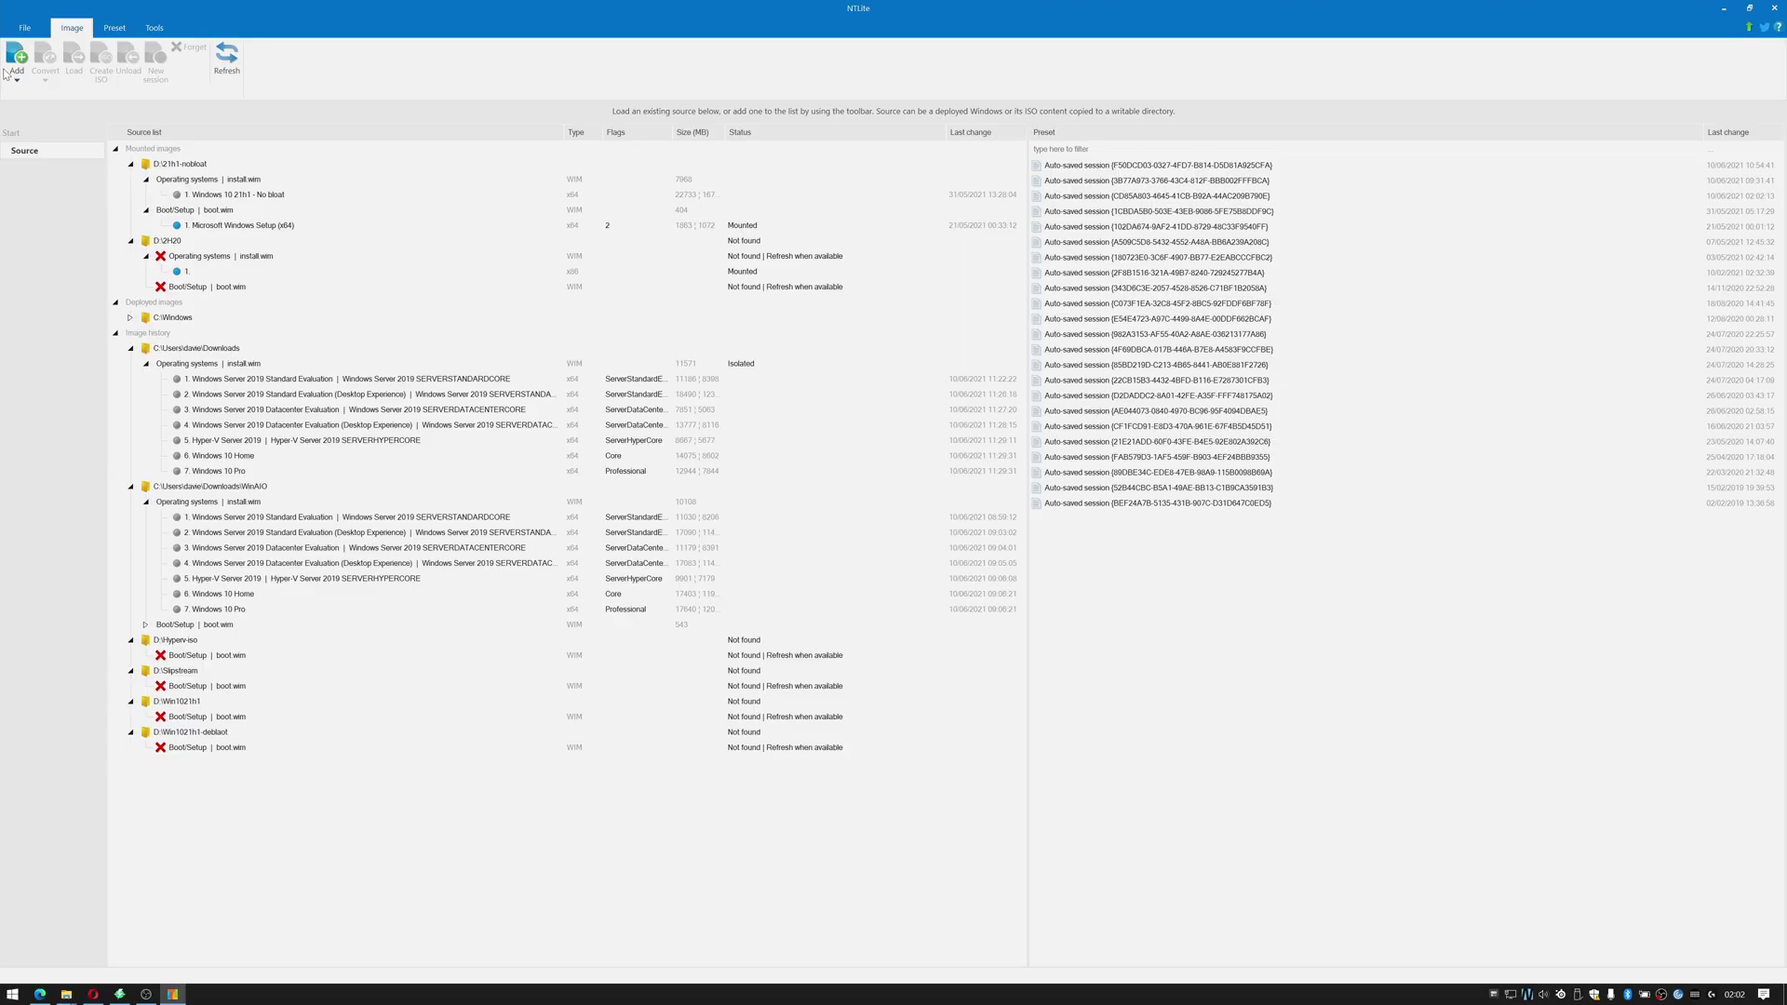
Cancel the Image directory picker and load the Windows 10 21h1 - No bloat image.
{"action": "left_click", "coordinate": [25, 68]}
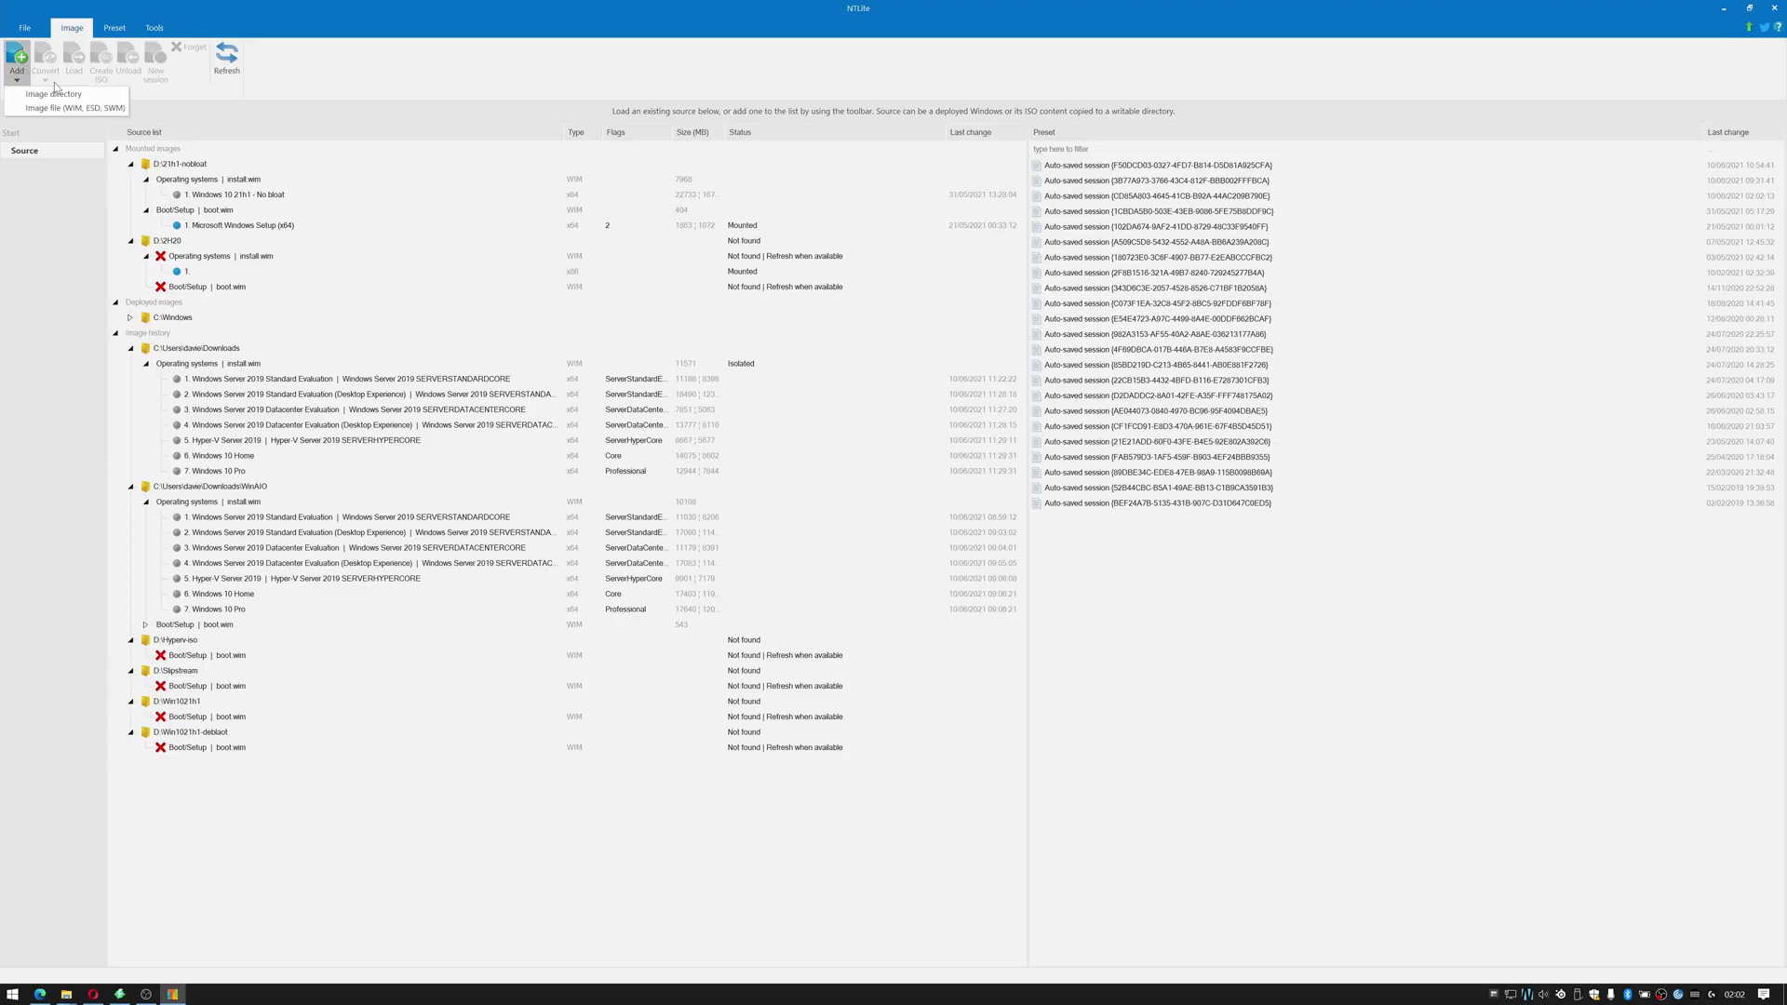
{"action": "left_click", "coordinate": [54, 94]}
{"action": "left_click", "coordinate": [898, 399]}
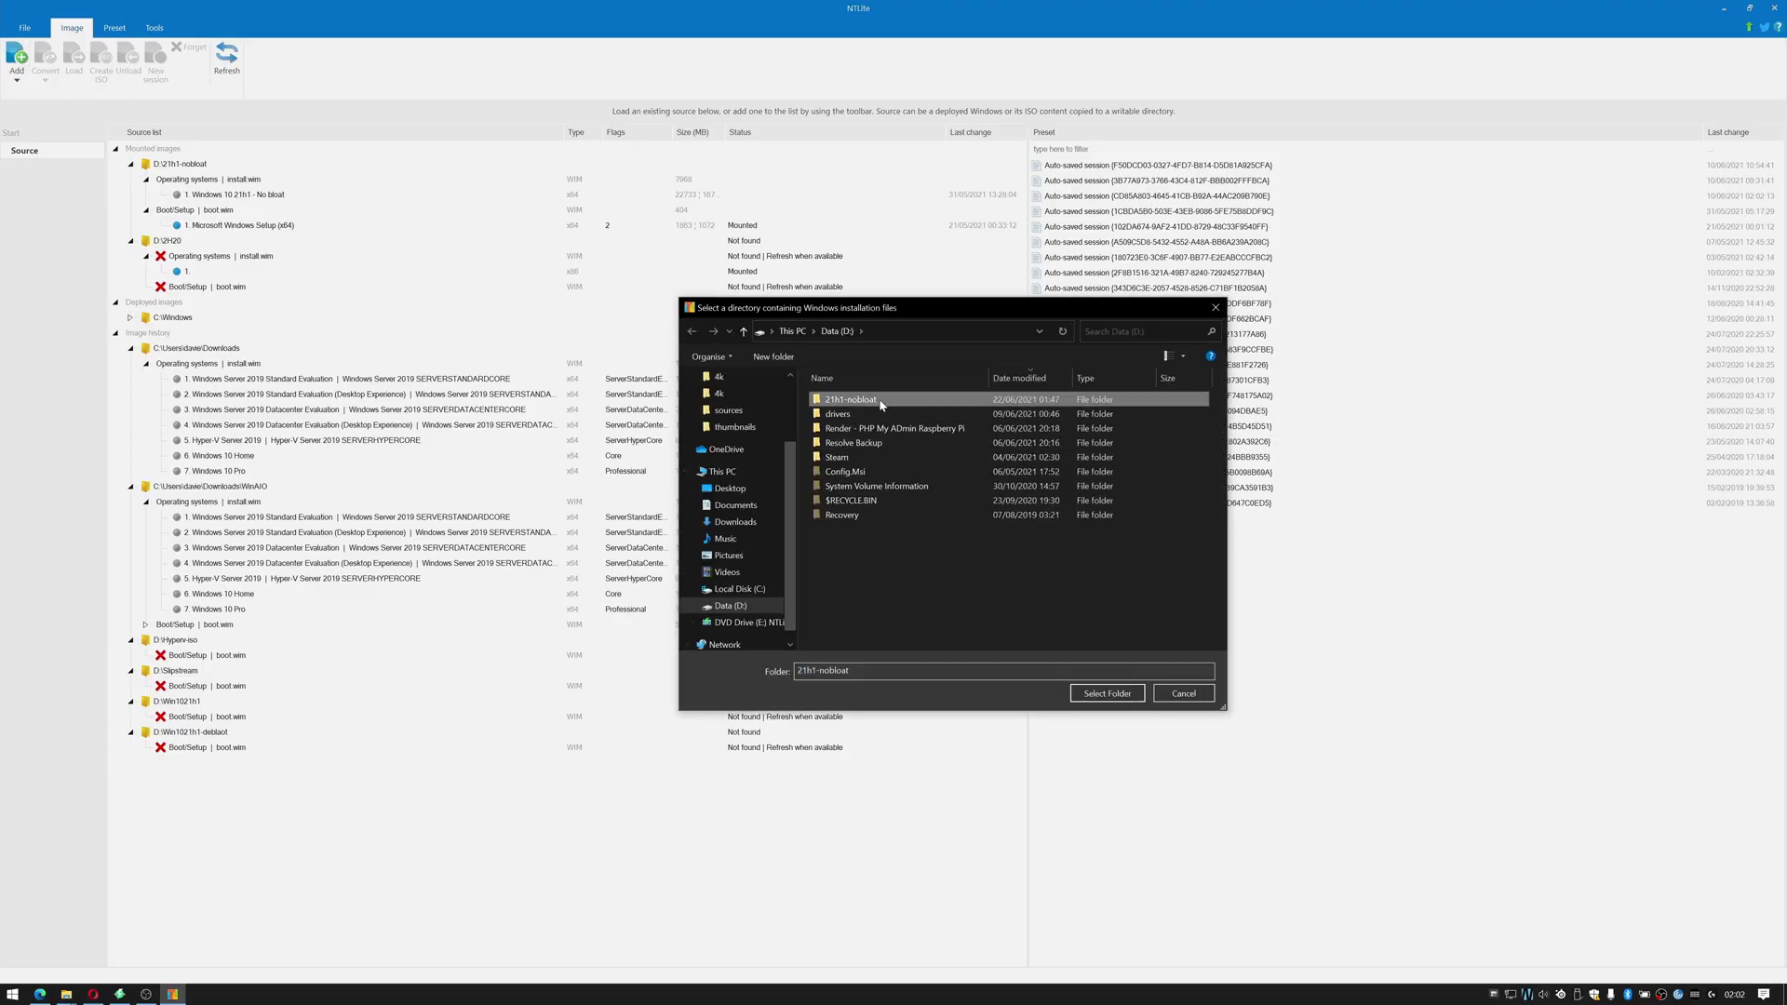
{"action": "left_click", "coordinate": [1184, 693]}
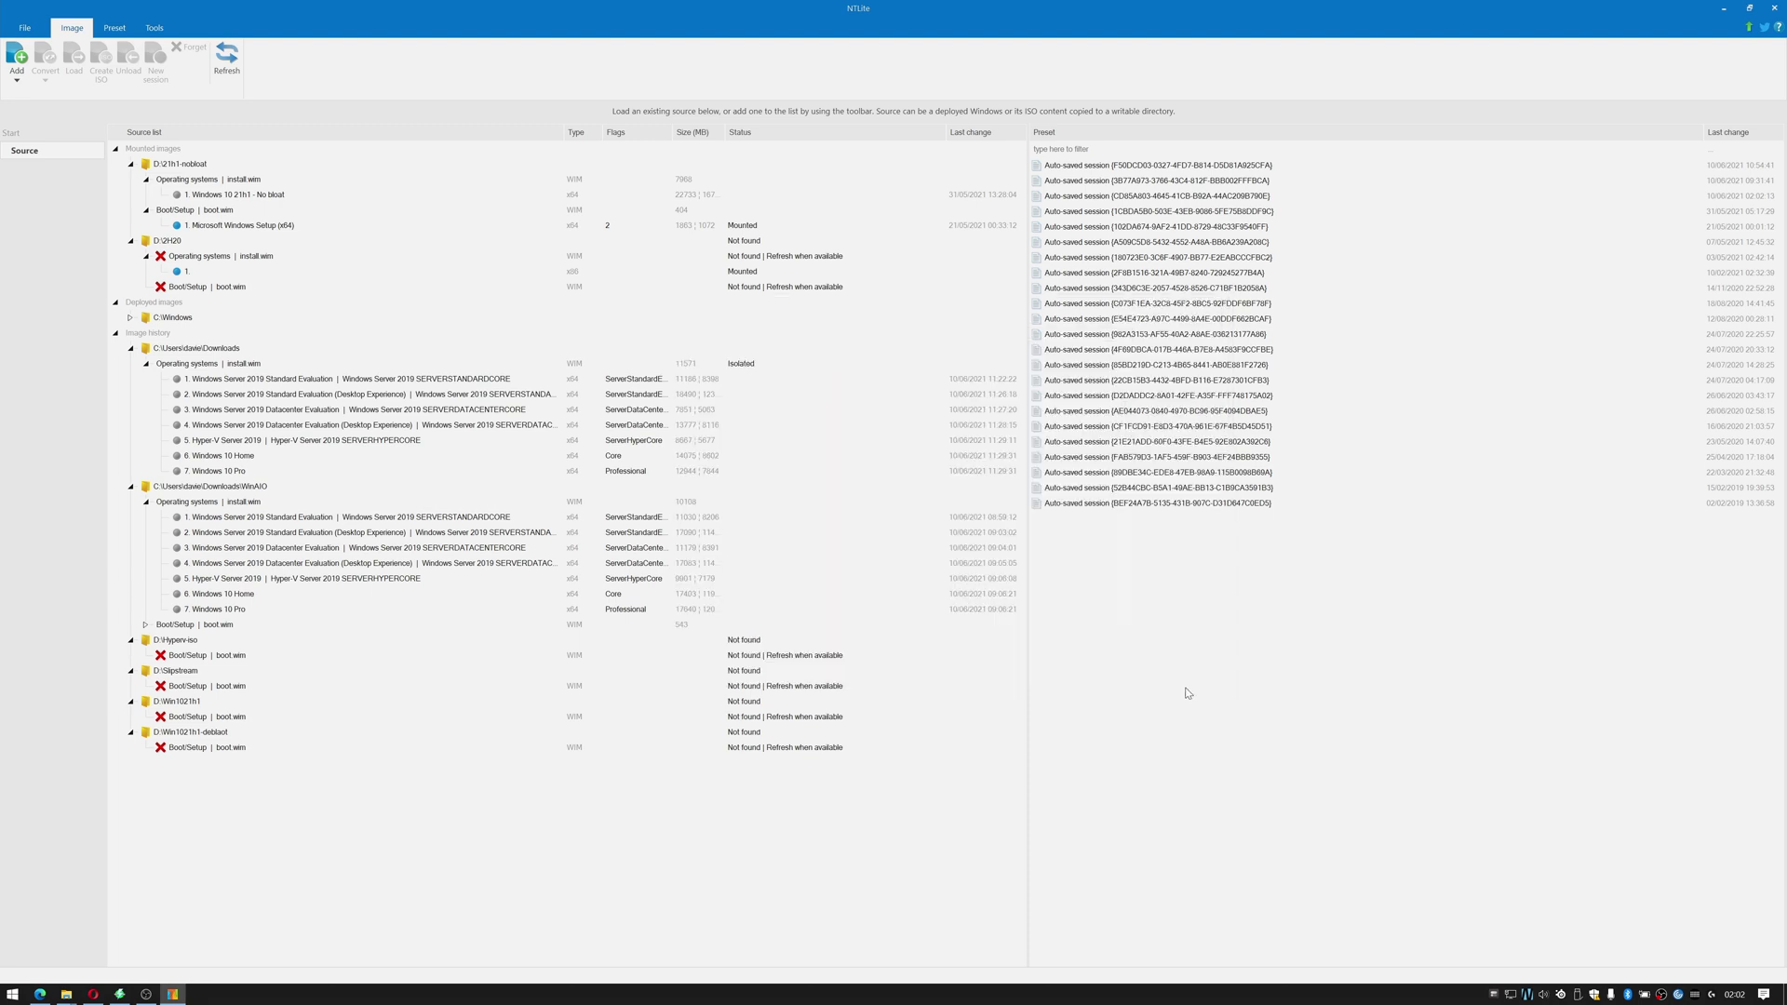
{"action": "left_click", "coordinate": [260, 196]}
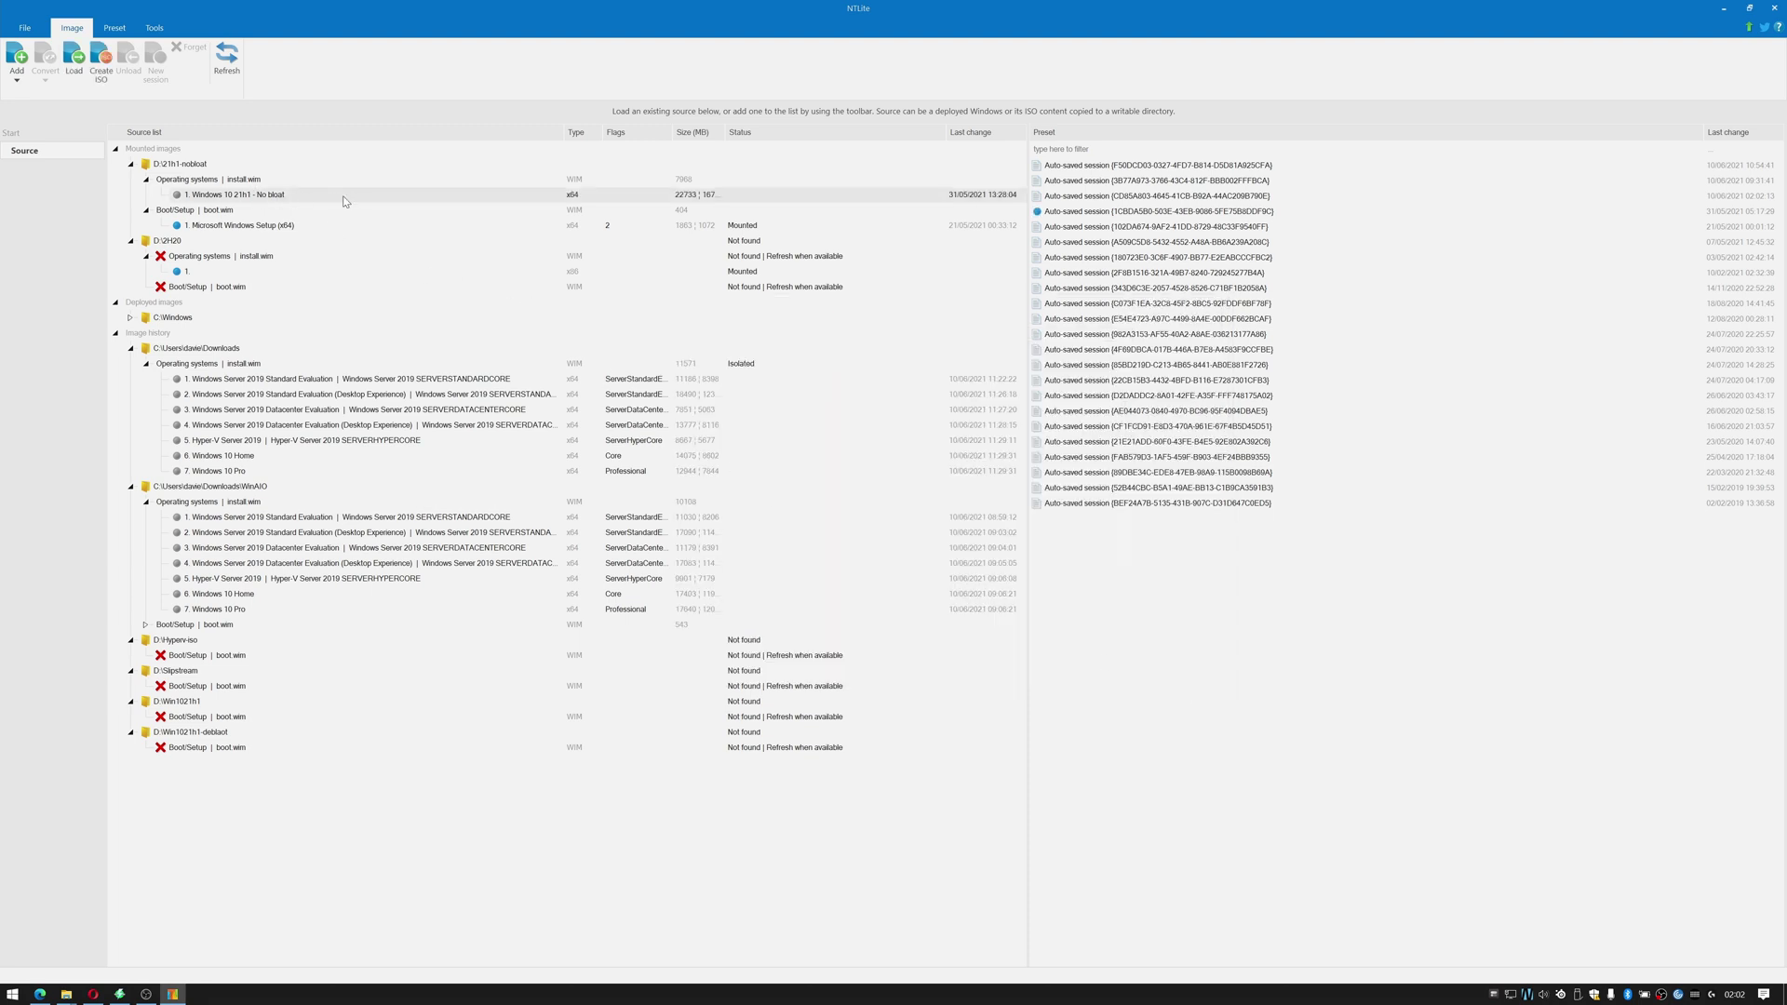
{"action": "double_click", "coordinate": [277, 197]}
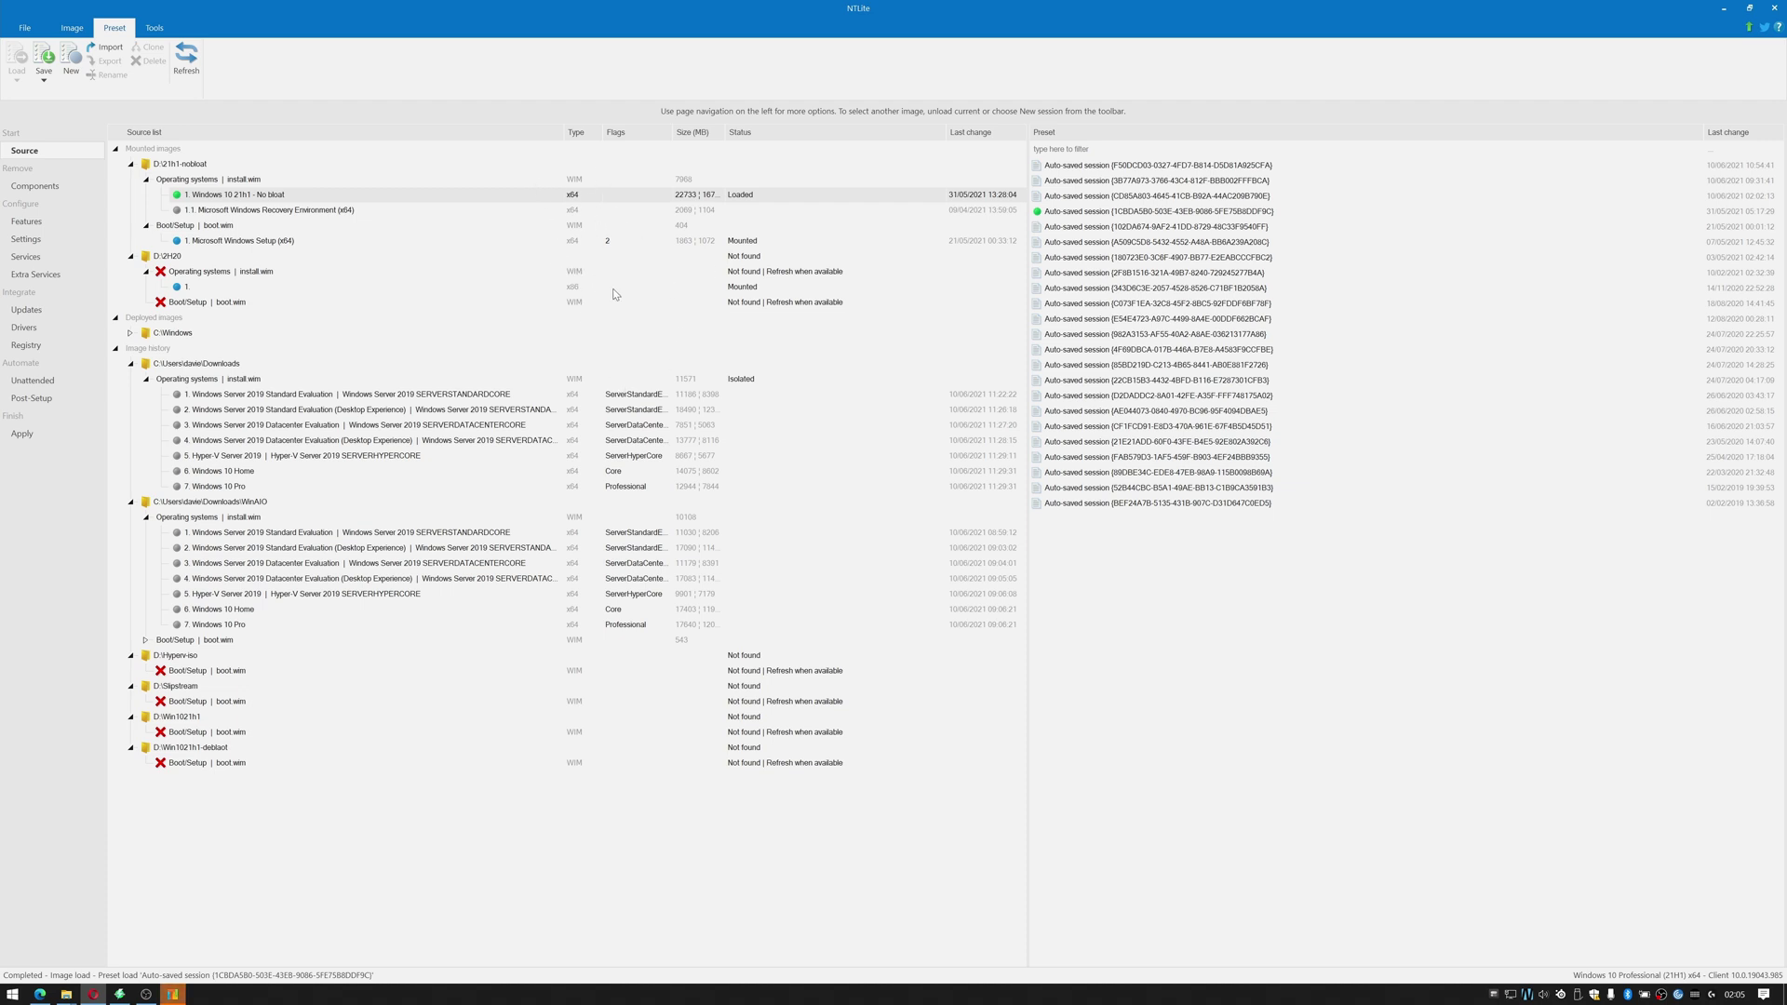
Queue five latest online updates, including KB5004476 and KB5003637, as pending Apply tasks.
{"action": "left_click", "coordinate": [27, 310]}
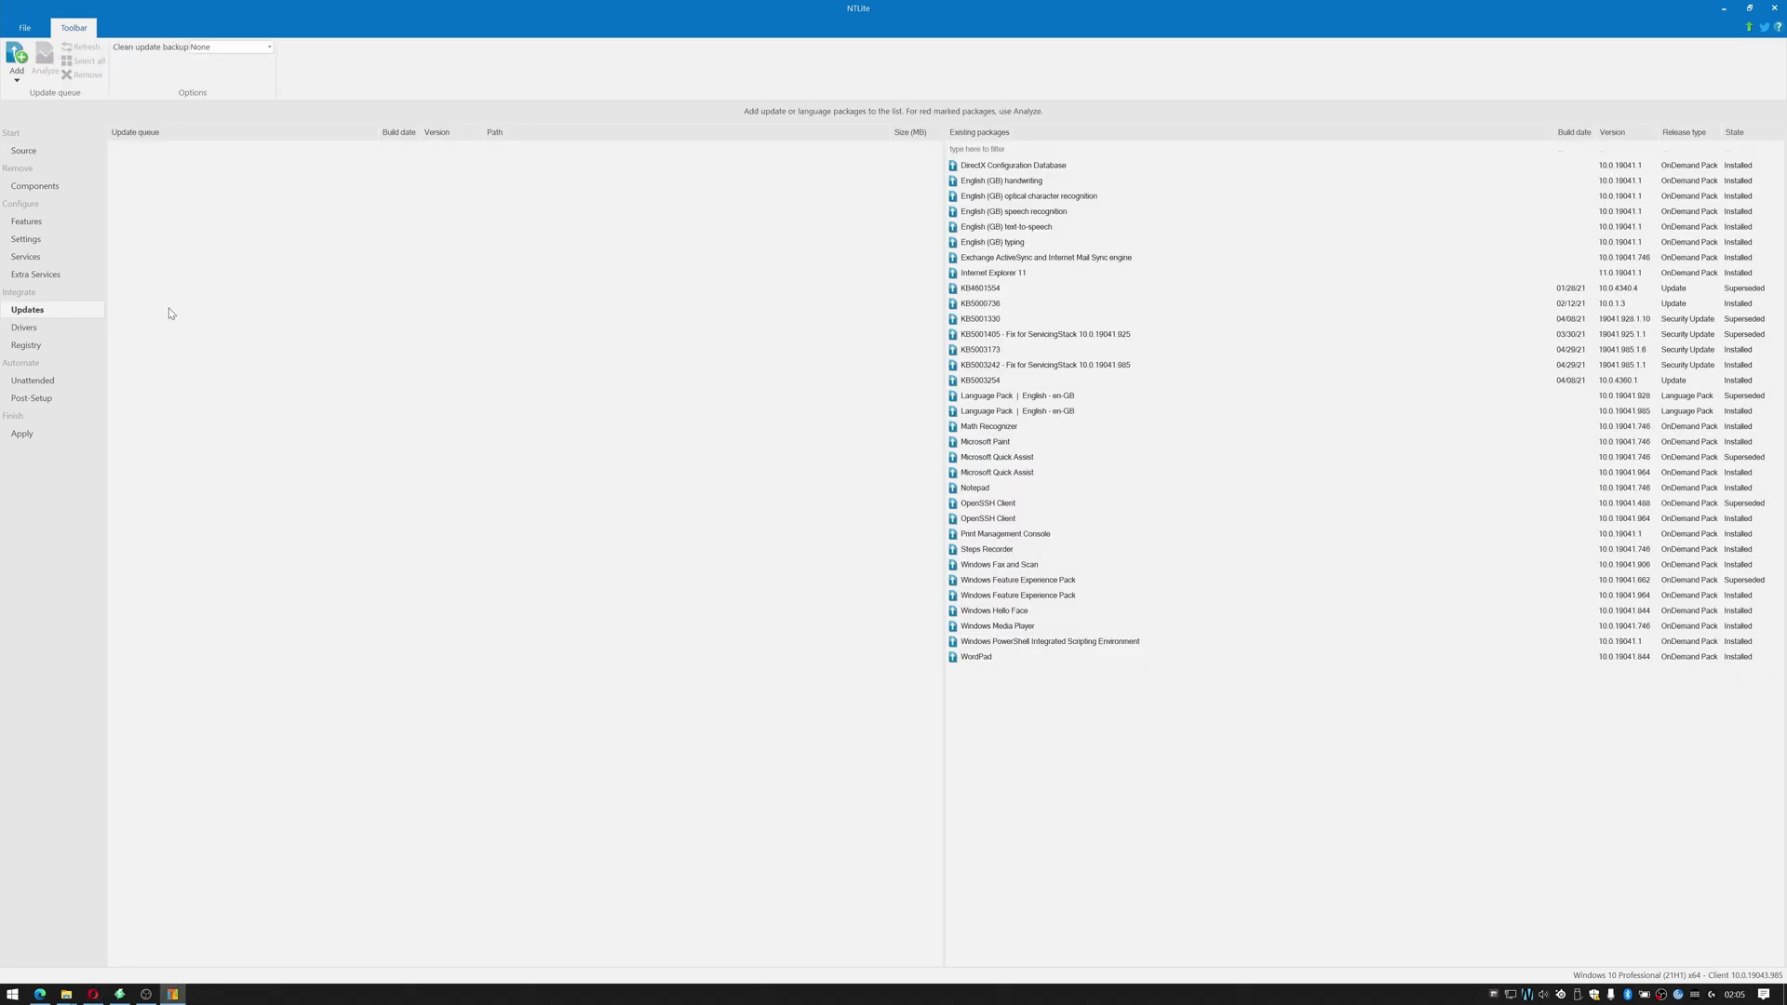
{"action": "left_click", "coordinate": [17, 70]}
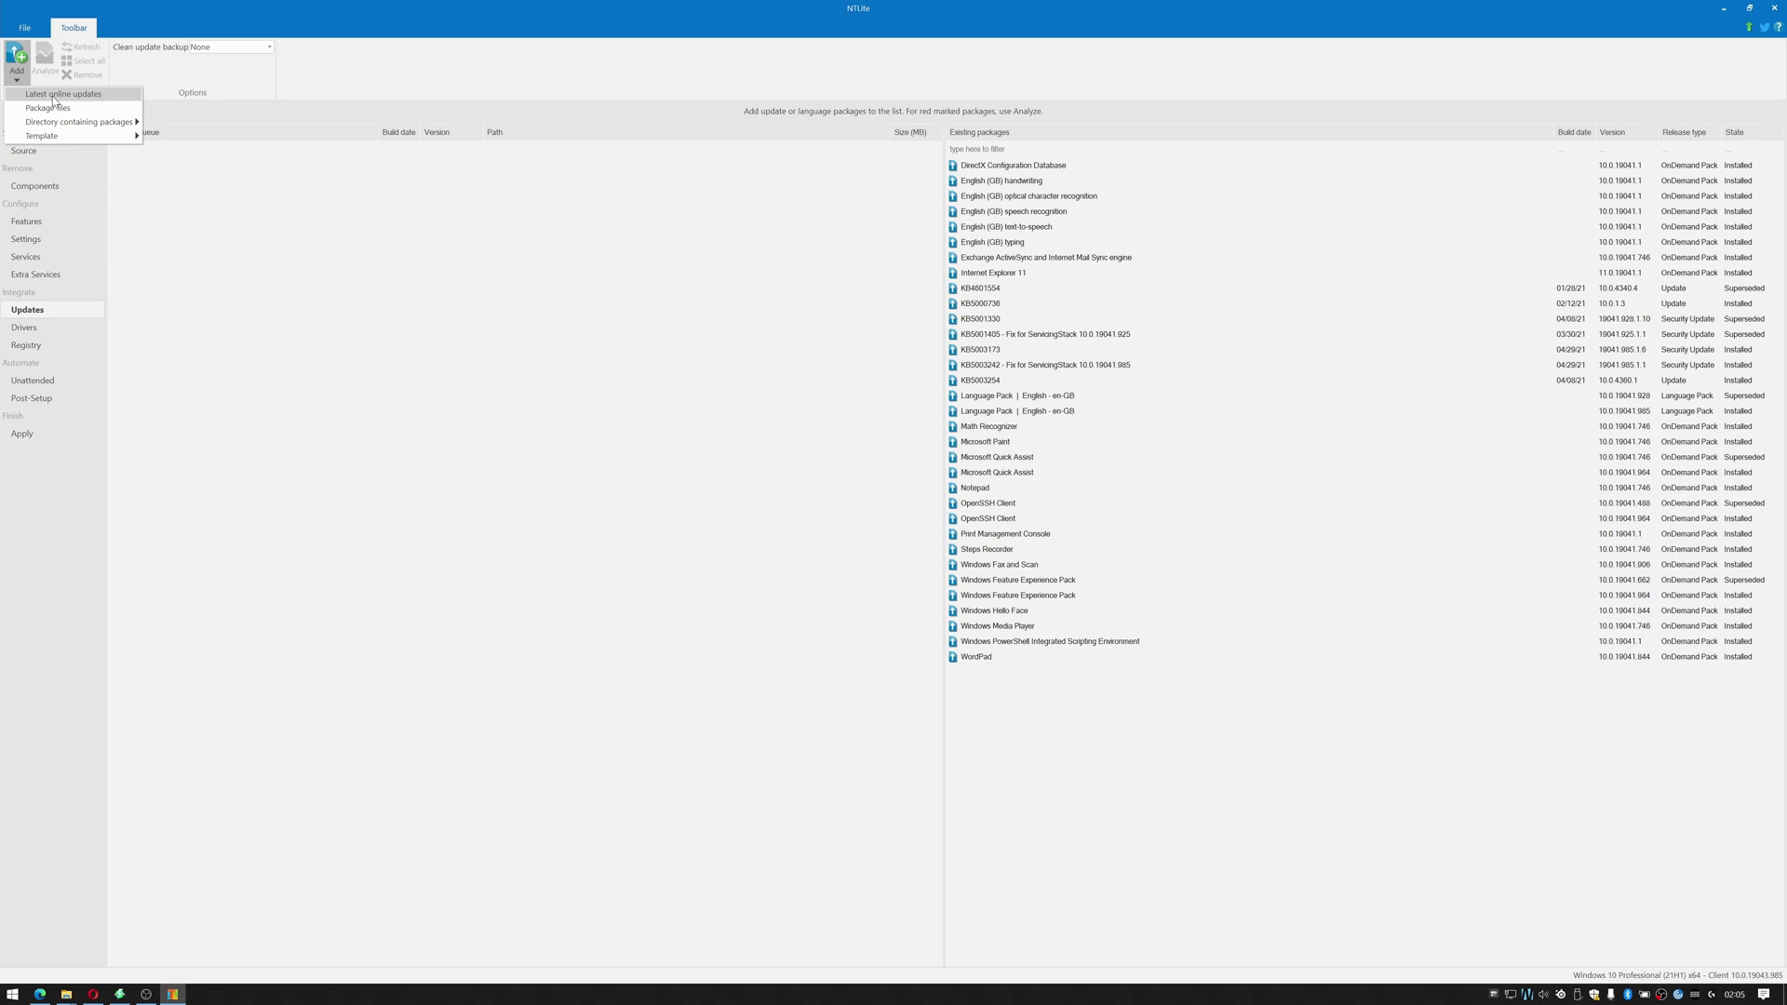
{"action": "left_click", "coordinate": [54, 92]}
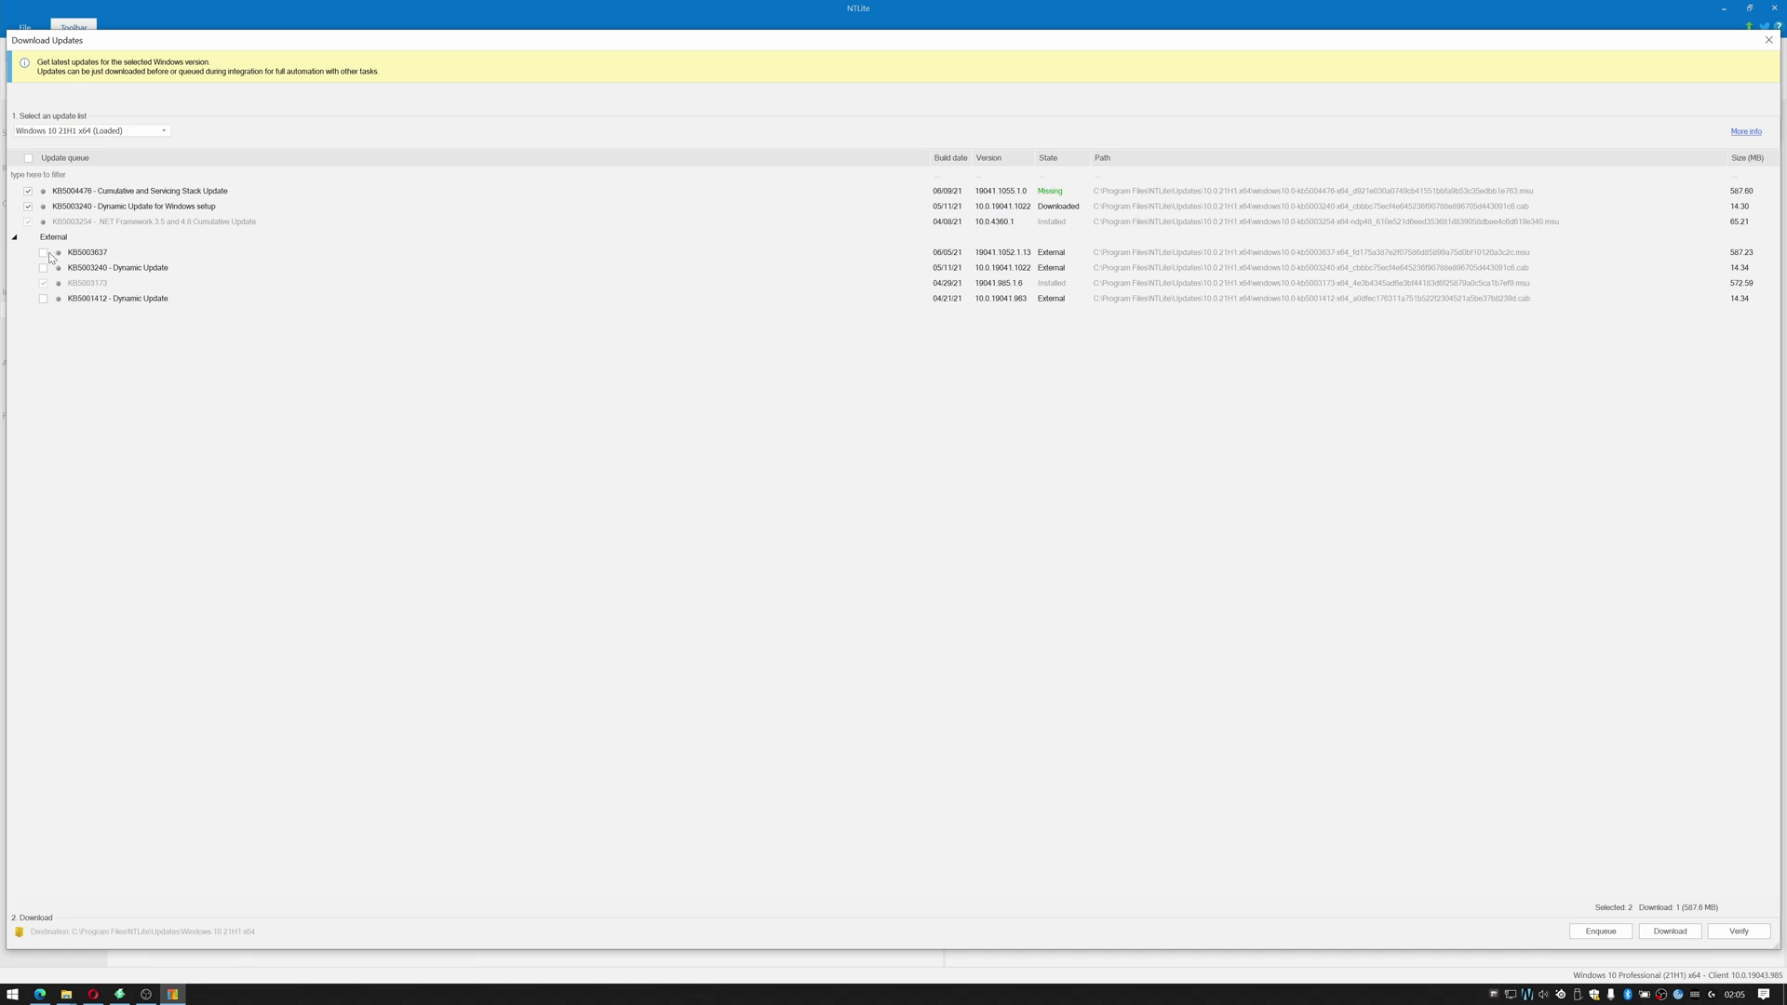
{"action": "key", "text": "Escape"}
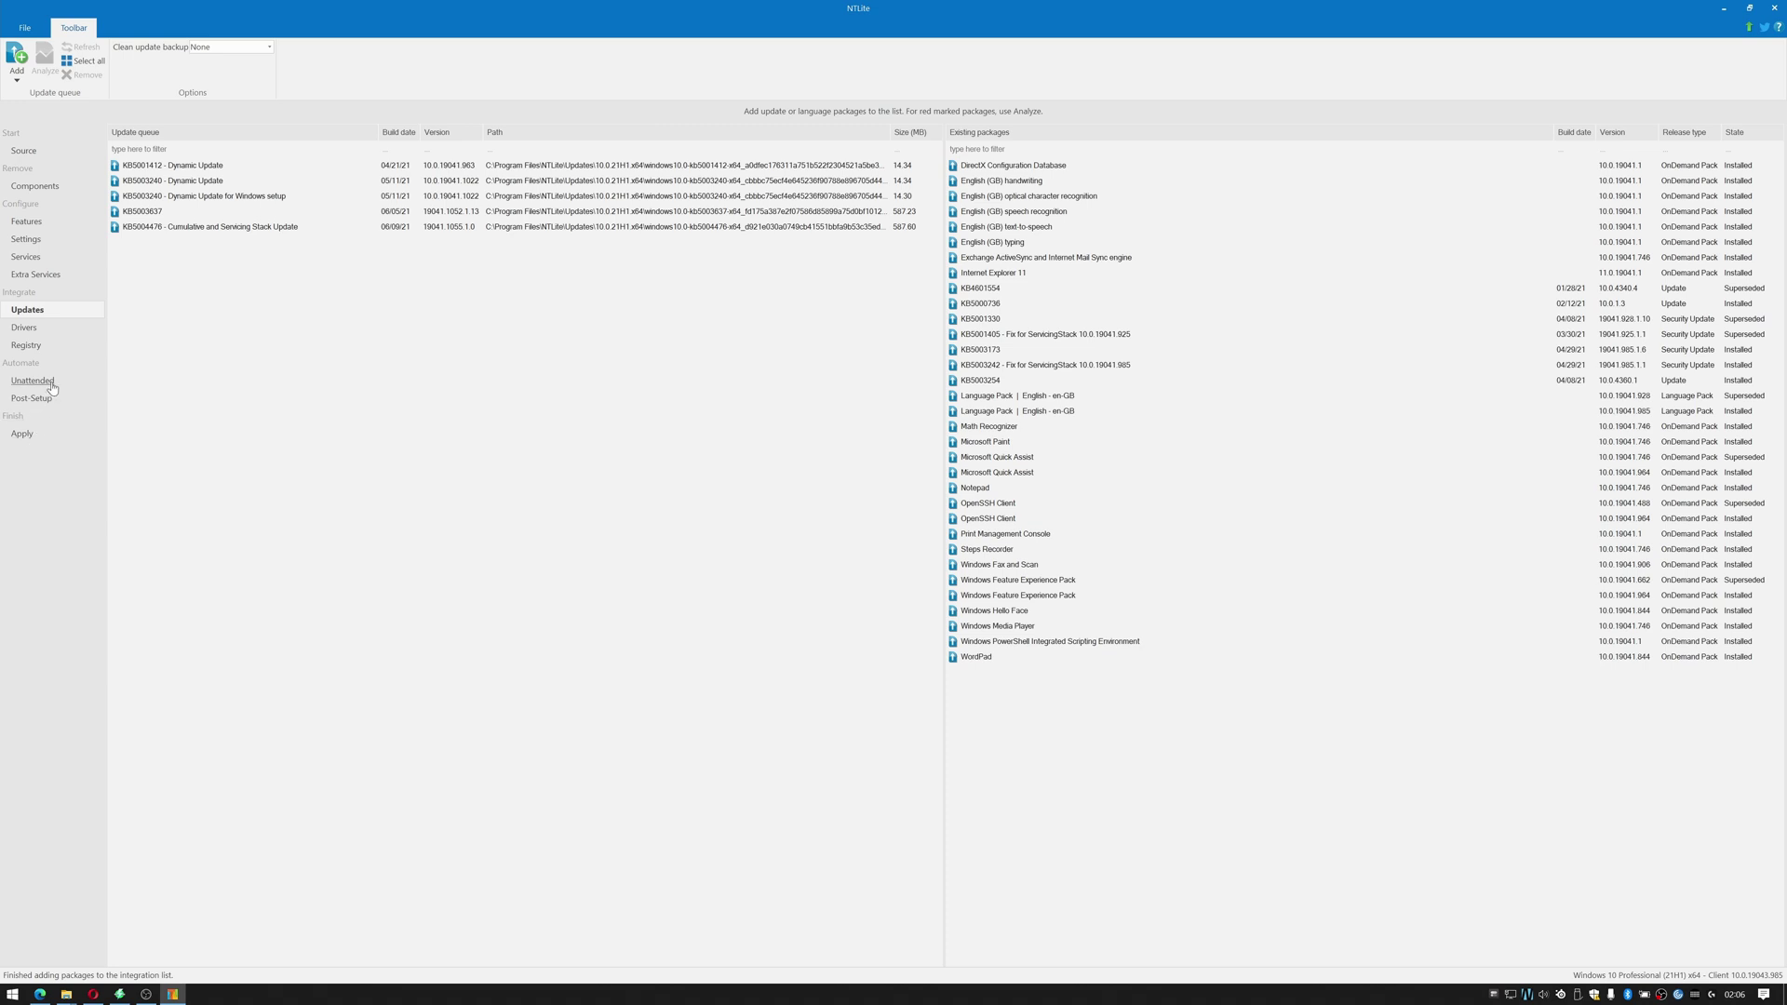
{"action": "left_click", "coordinate": [22, 434]}
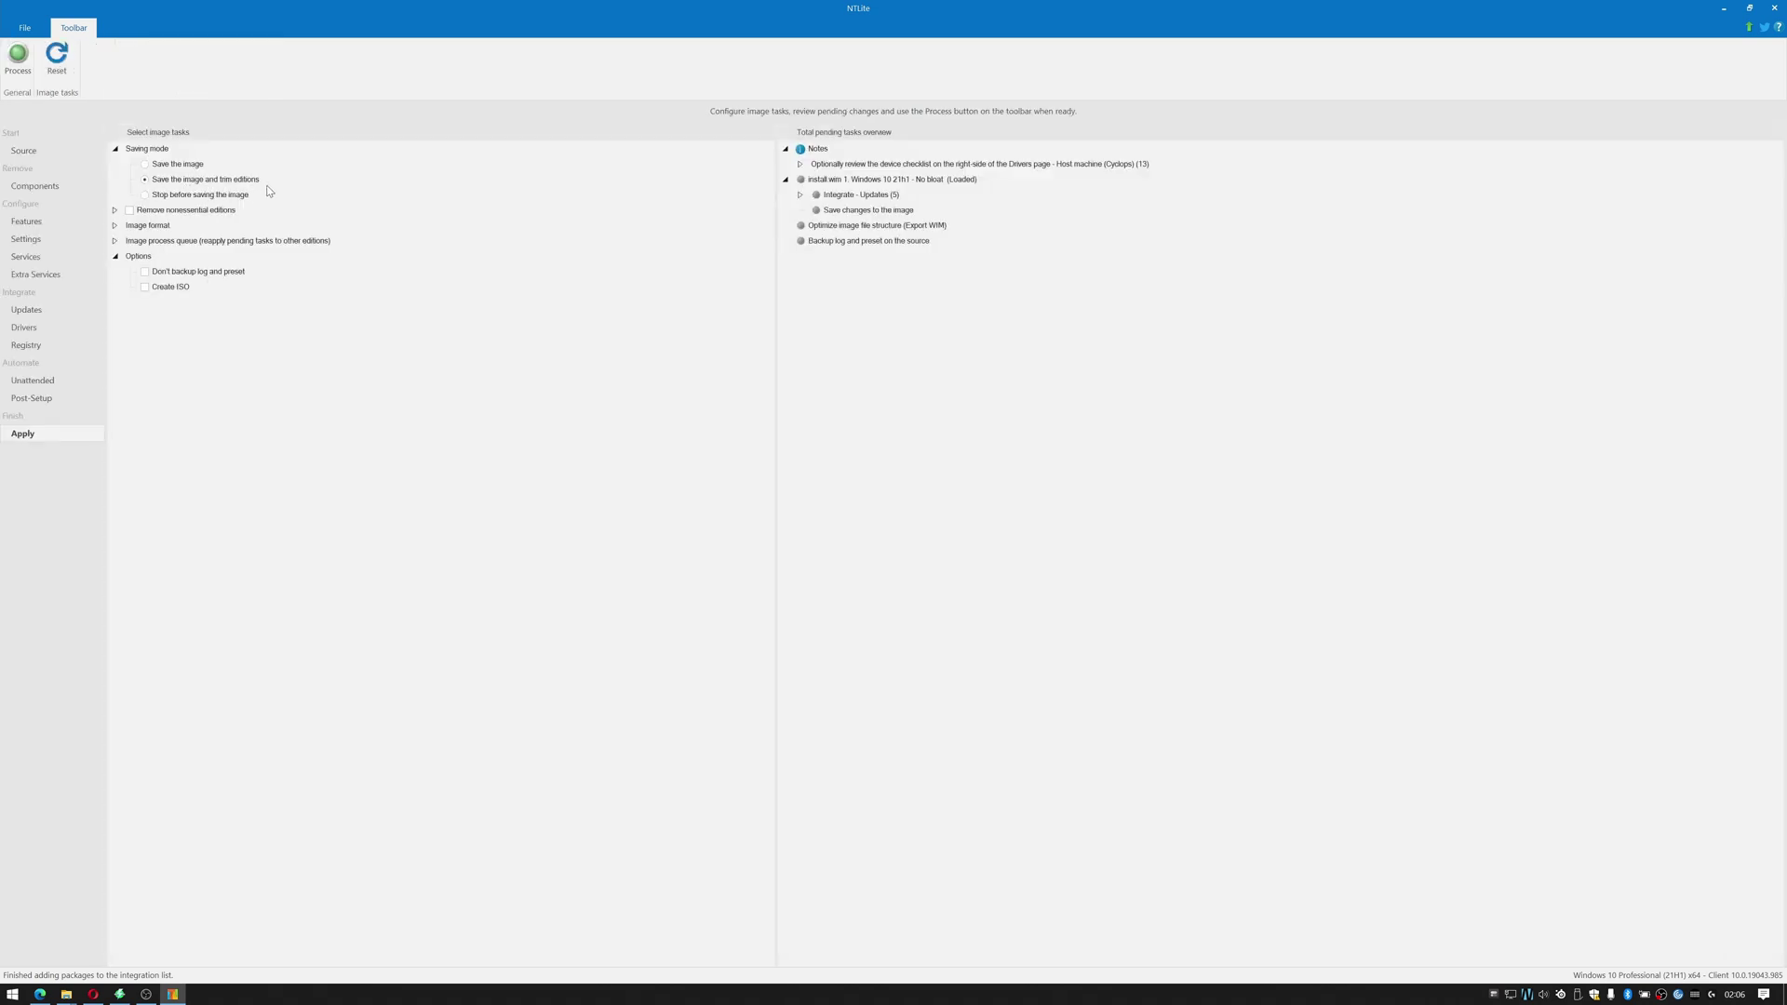
Enable Create ISO, saving to D:\June-21h1-noblot.iso with the label NTLite.
{"action": "left_click", "coordinate": [130, 211]}
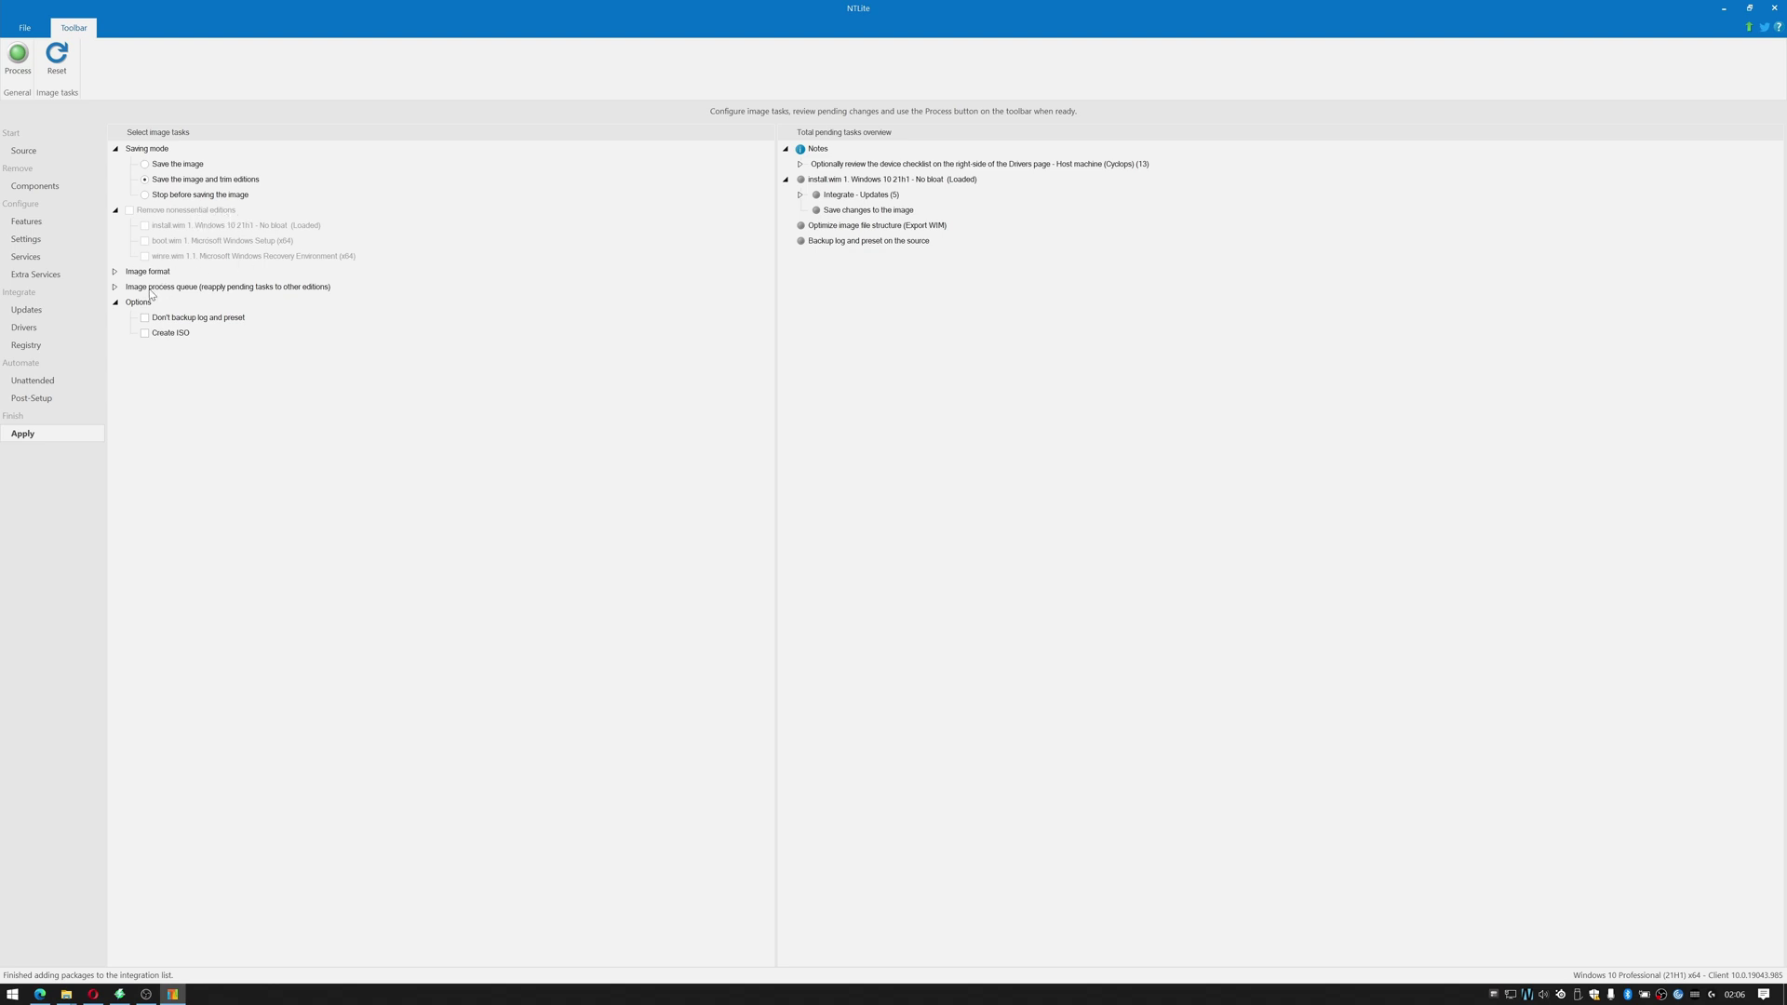
{"action": "left_click", "coordinate": [116, 272]}
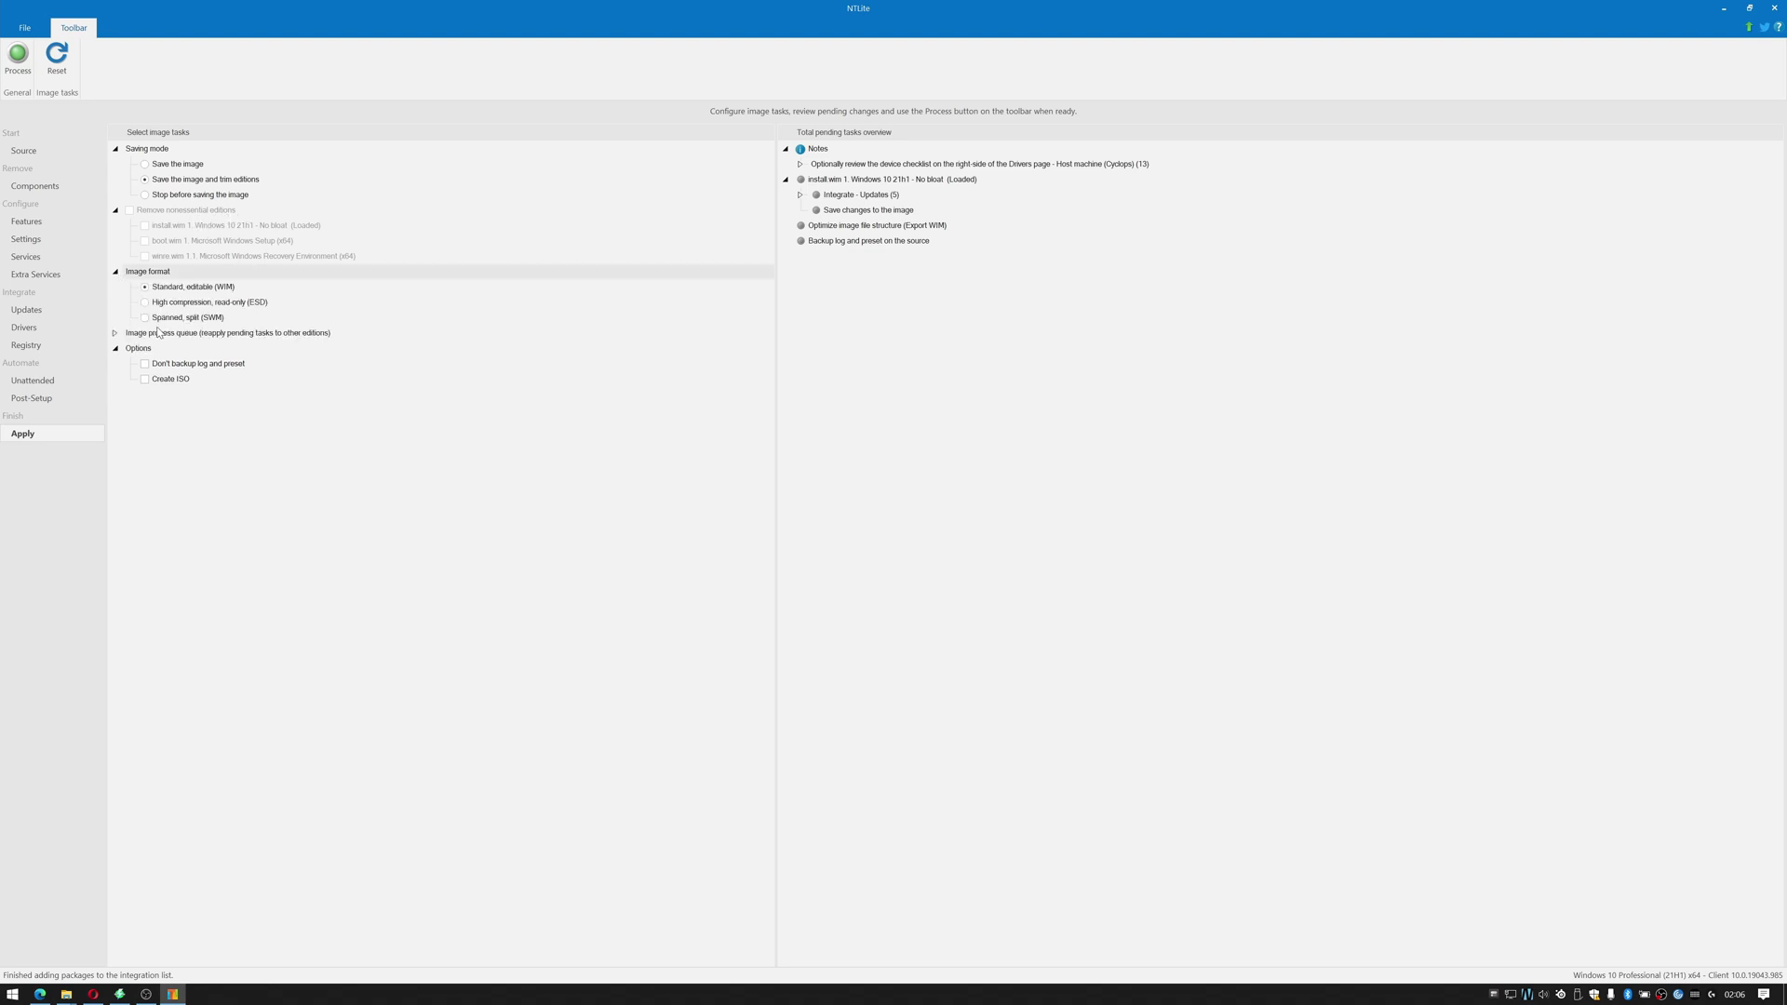
{"action": "left_click", "coordinate": [119, 337]}
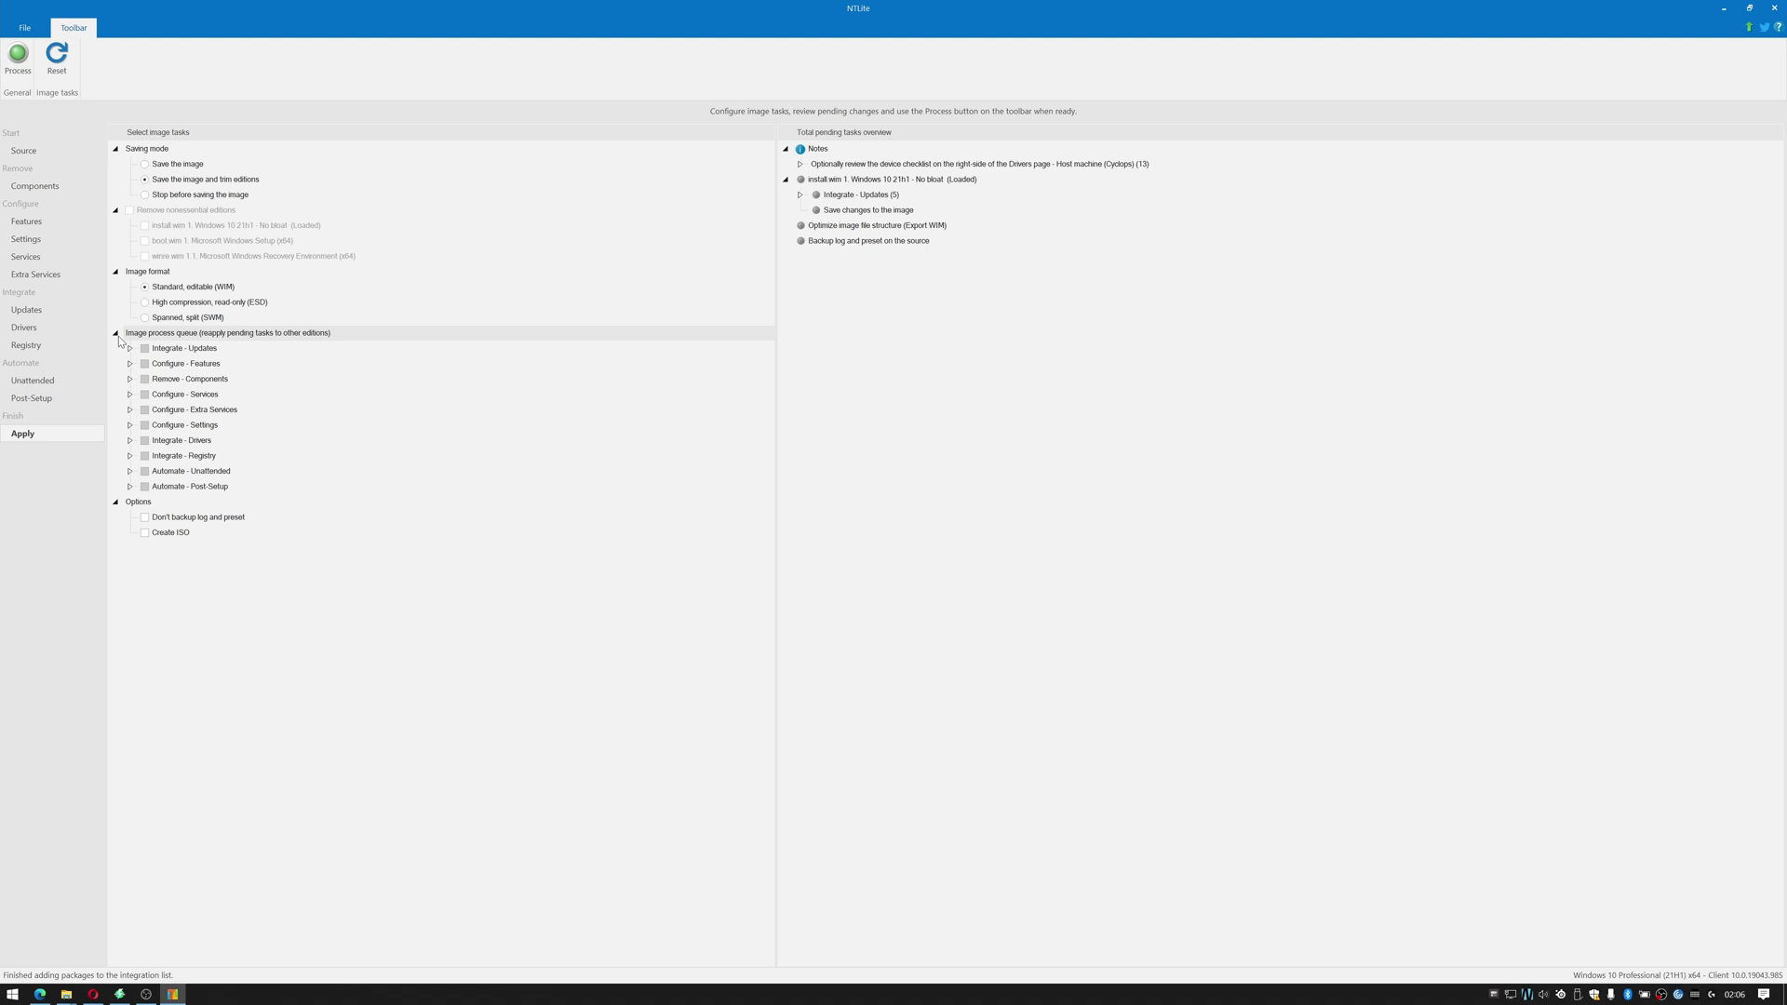
{"action": "left_click", "coordinate": [148, 534]}
{"action": "key", "text": "alt+Up"}
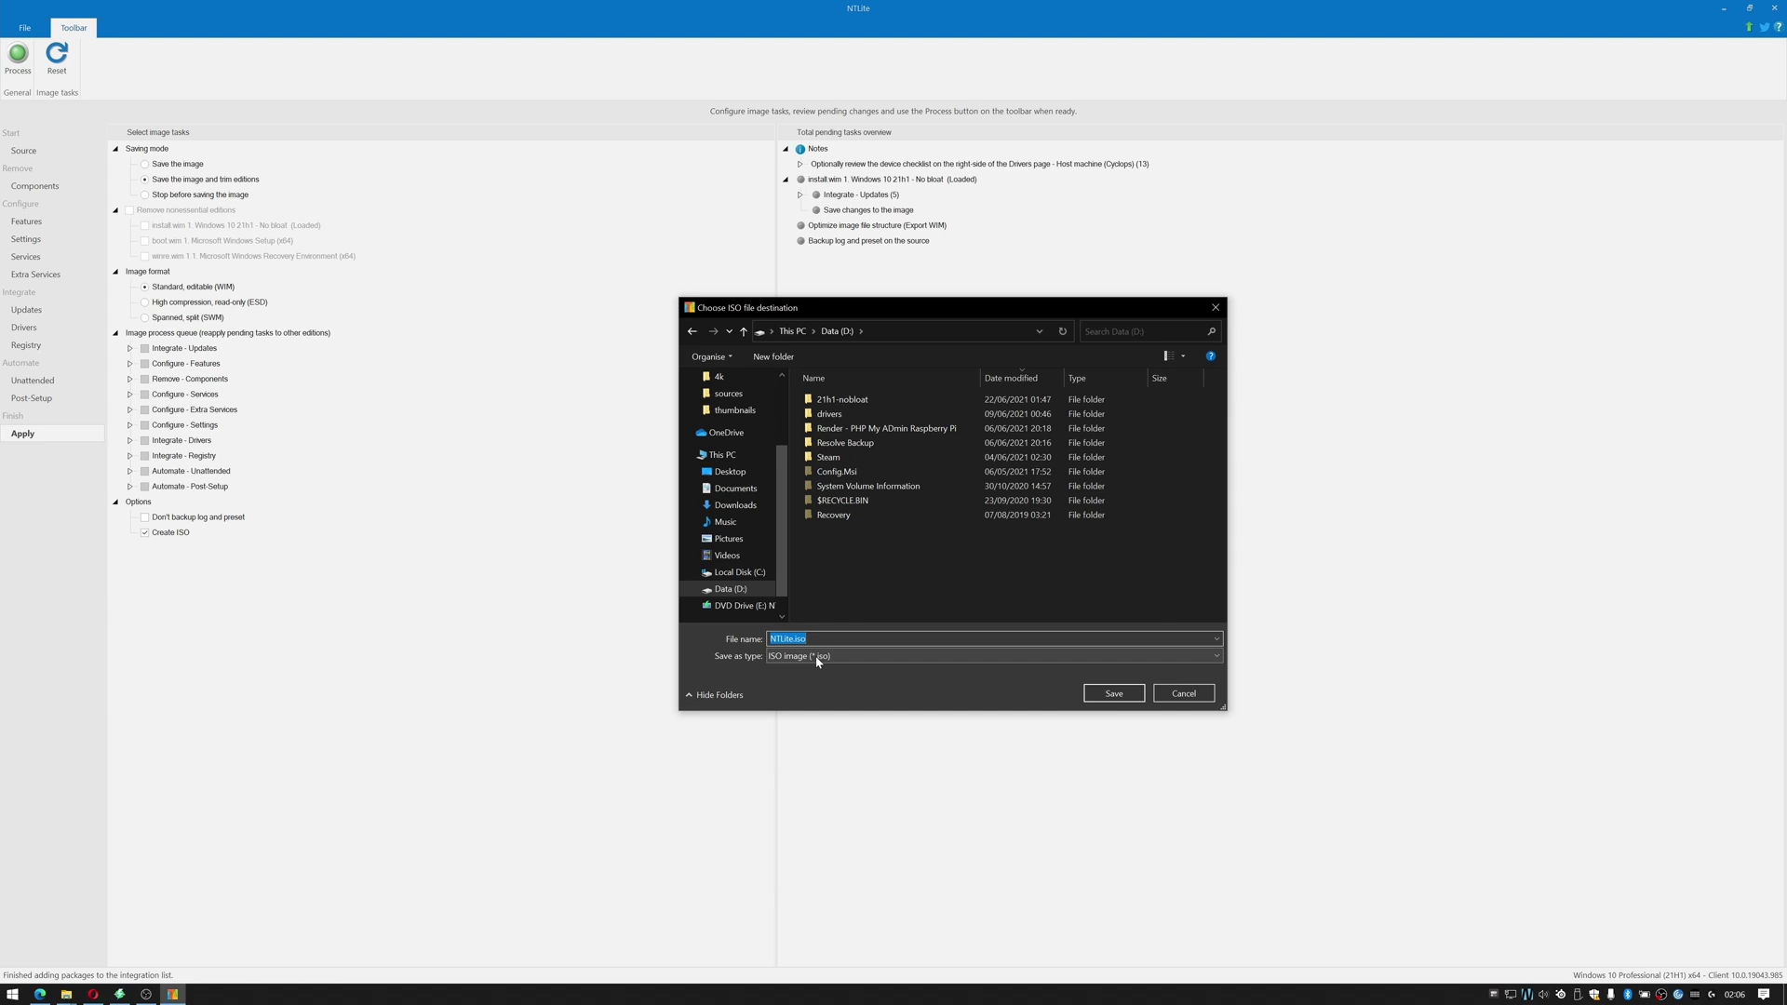
{"action": "key", "text": "BackSpace"}
{"action": "type", "text": "June-21h1-noblot"}
{"action": "key", "text": "Return"}
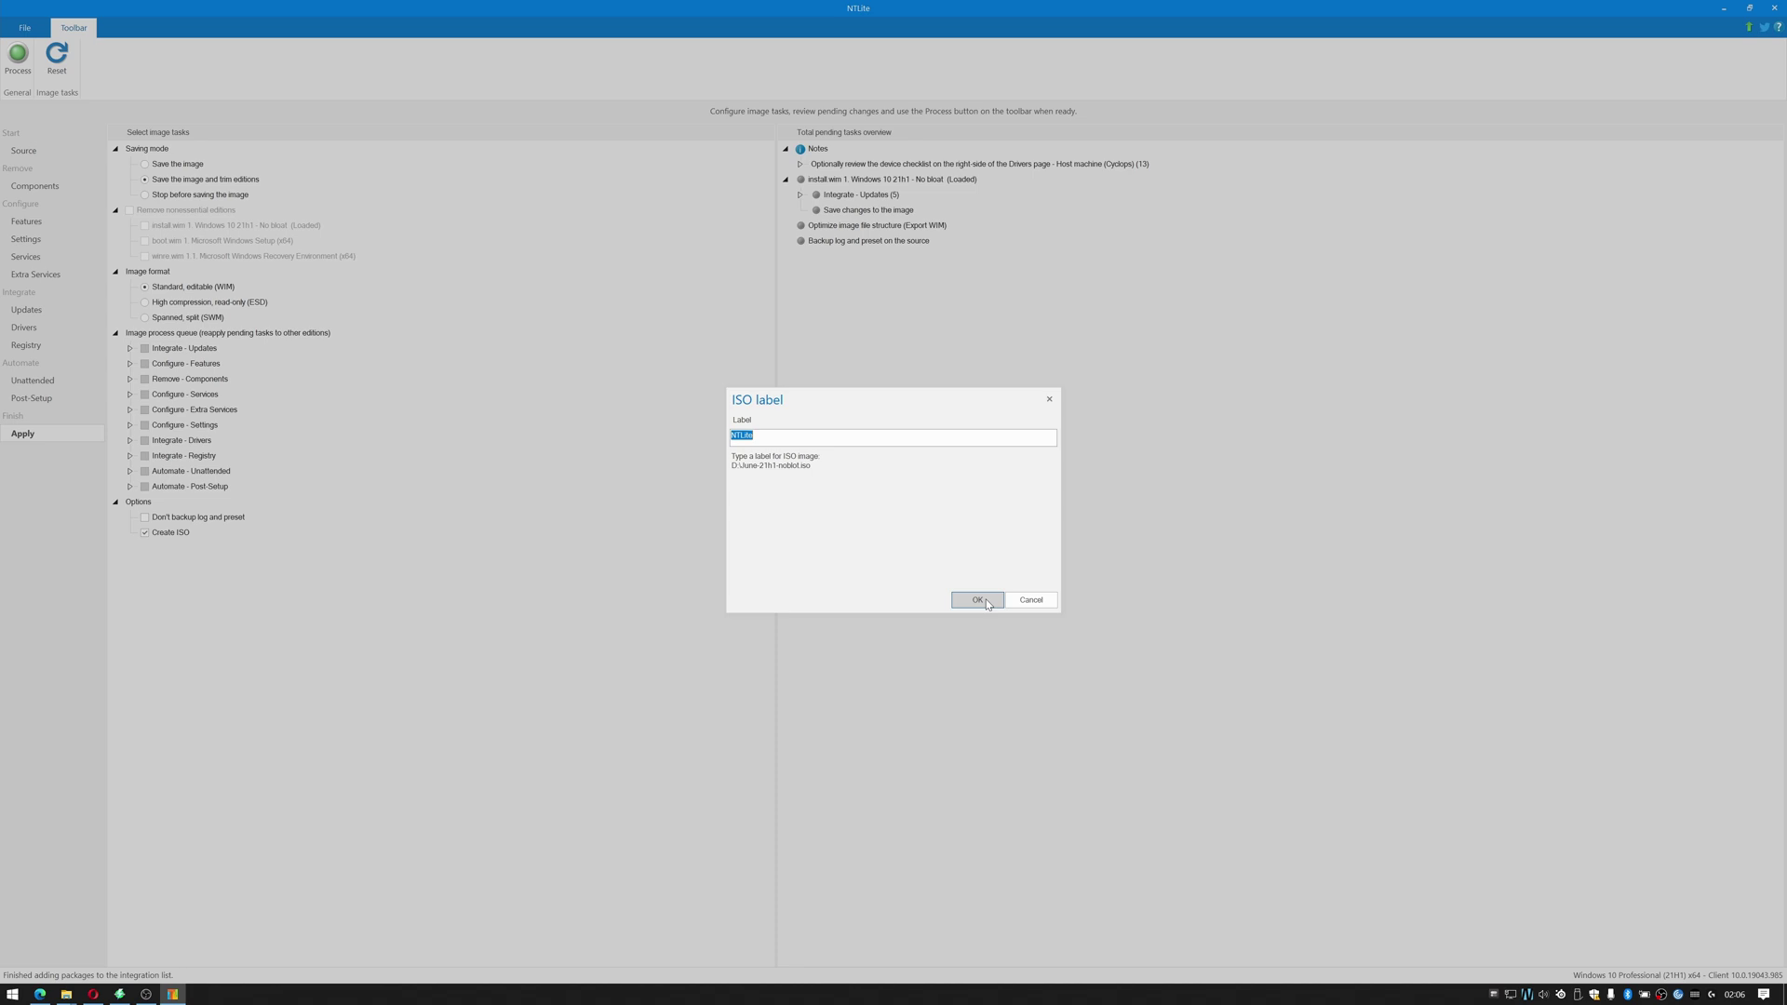
{"action": "left_click", "coordinate": [985, 601]}
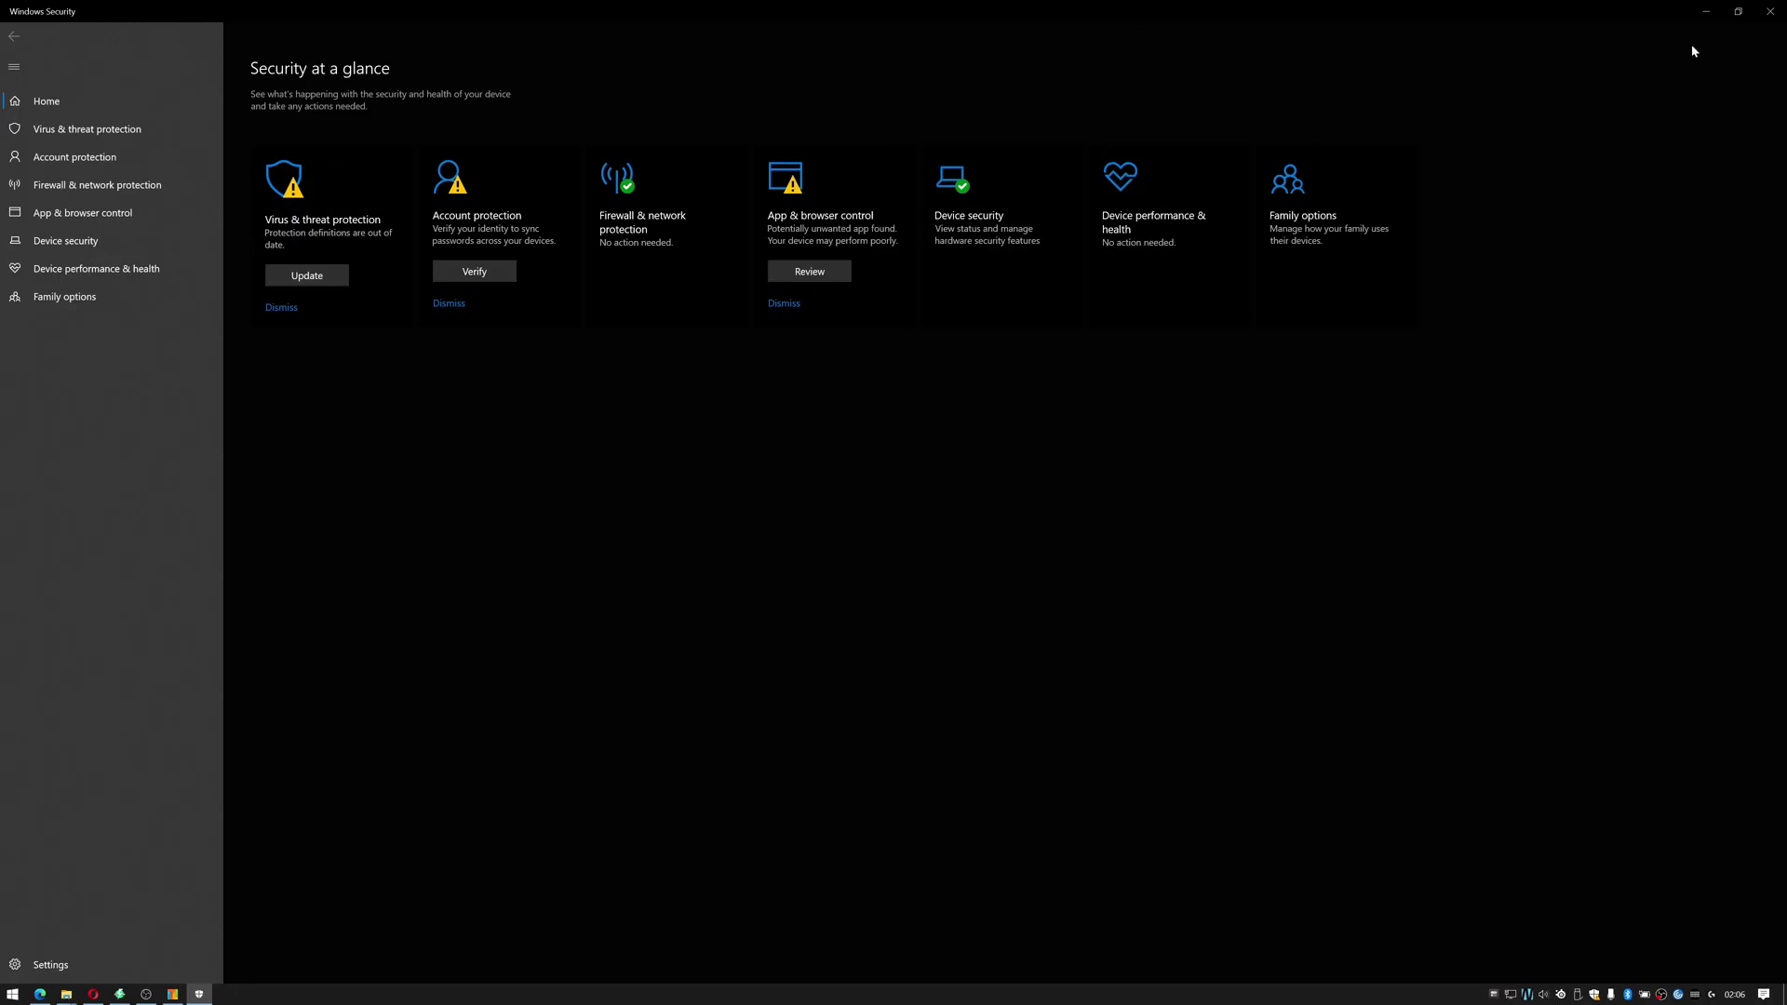
Close Windows Security and dismiss the notice so all processing tasks finish as Done.
{"action": "left_click", "coordinate": [1770, 11]}
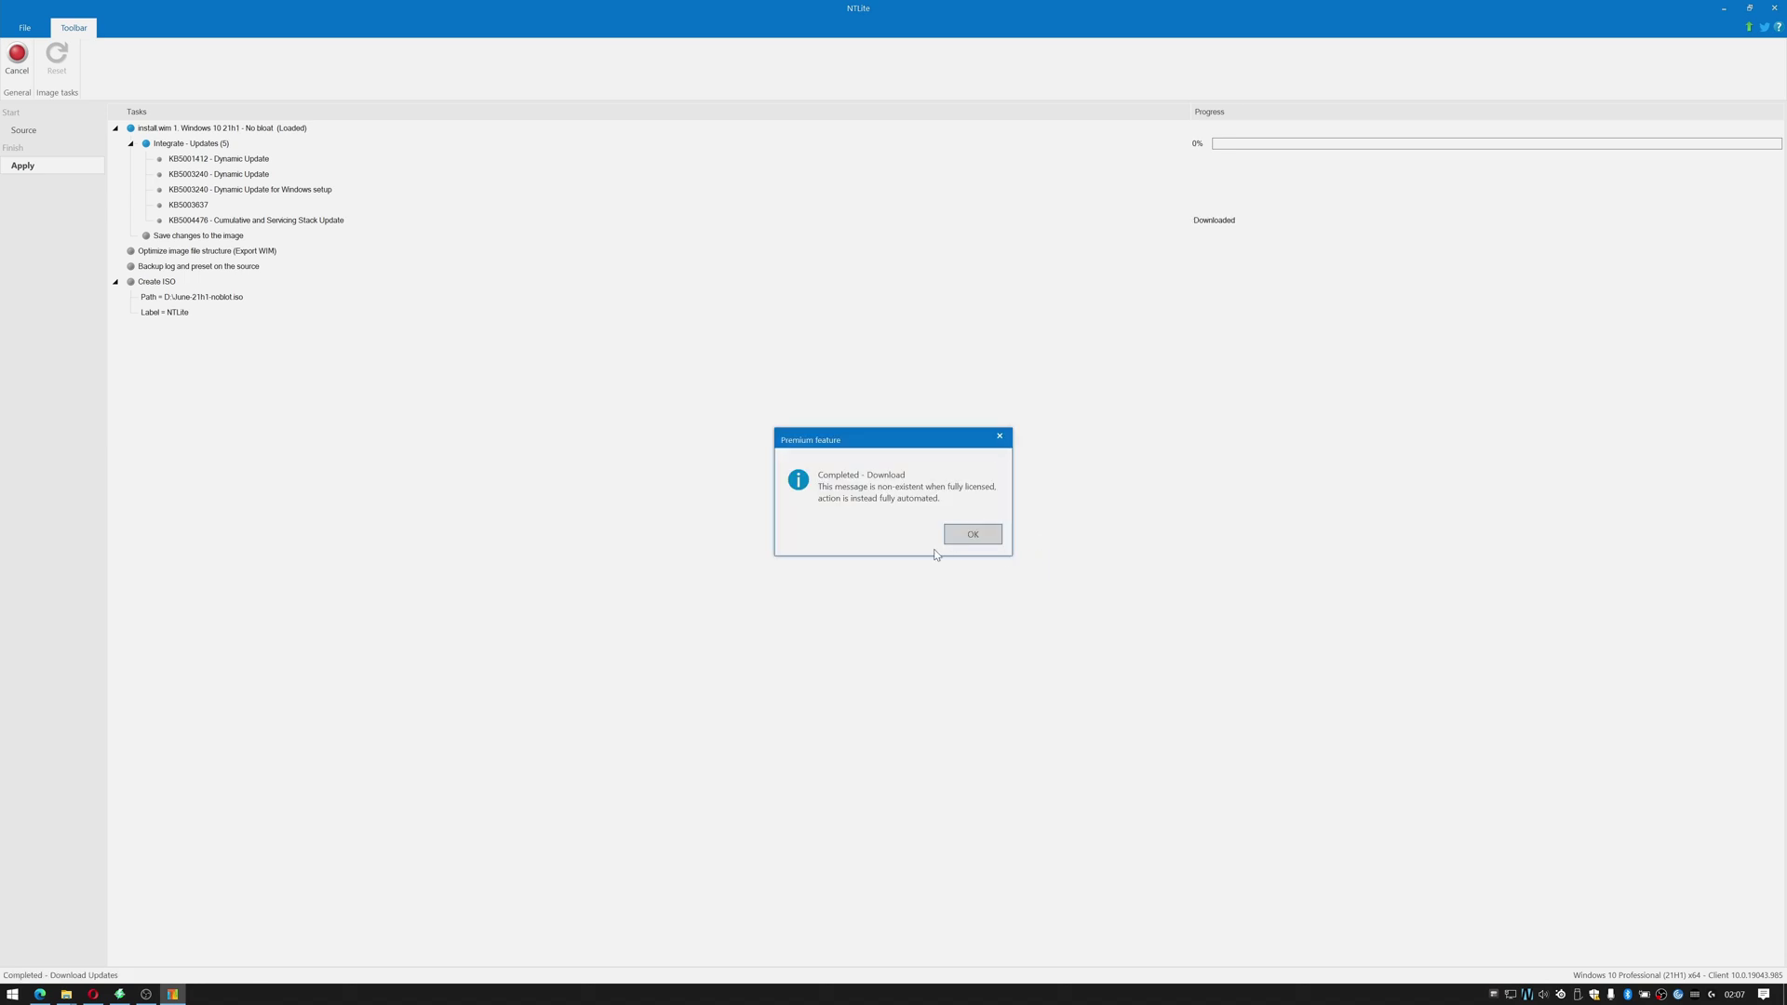
{"action": "left_click", "coordinate": [981, 536]}
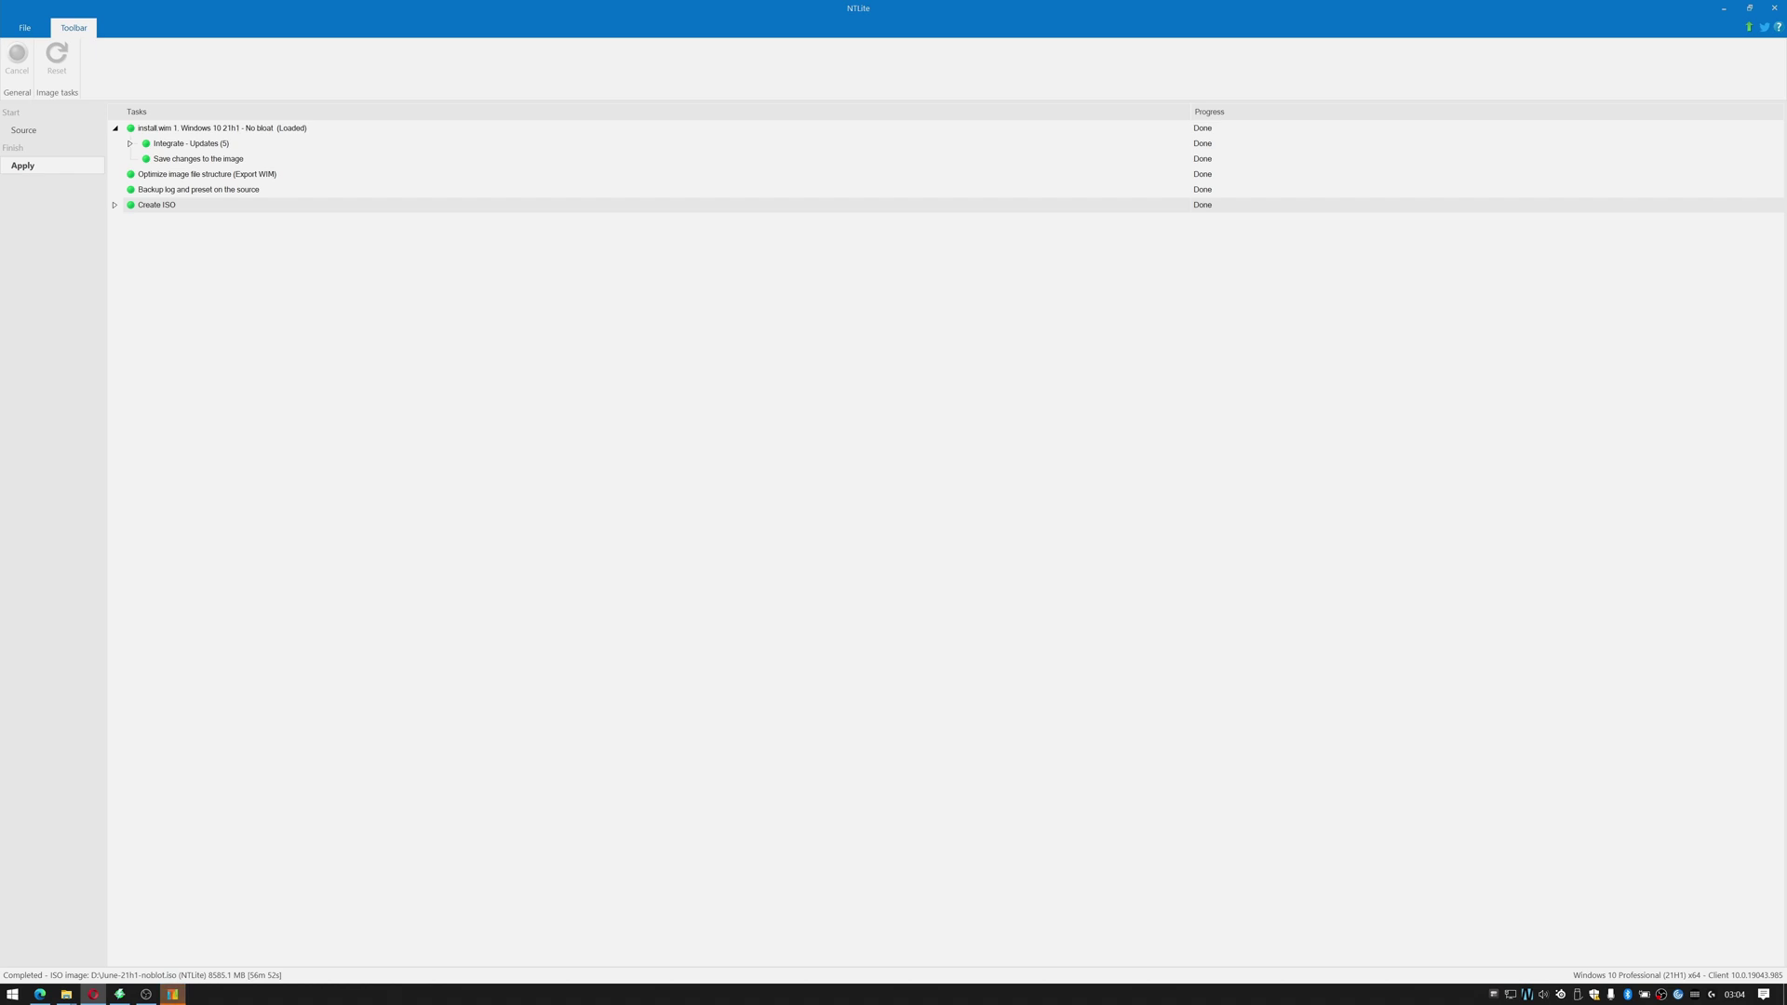
Rename June-21h1-noblot.iso on Data (D:) to June-21h1-nobloat.iso.
{"action": "key", "text": "alt+Tab"}
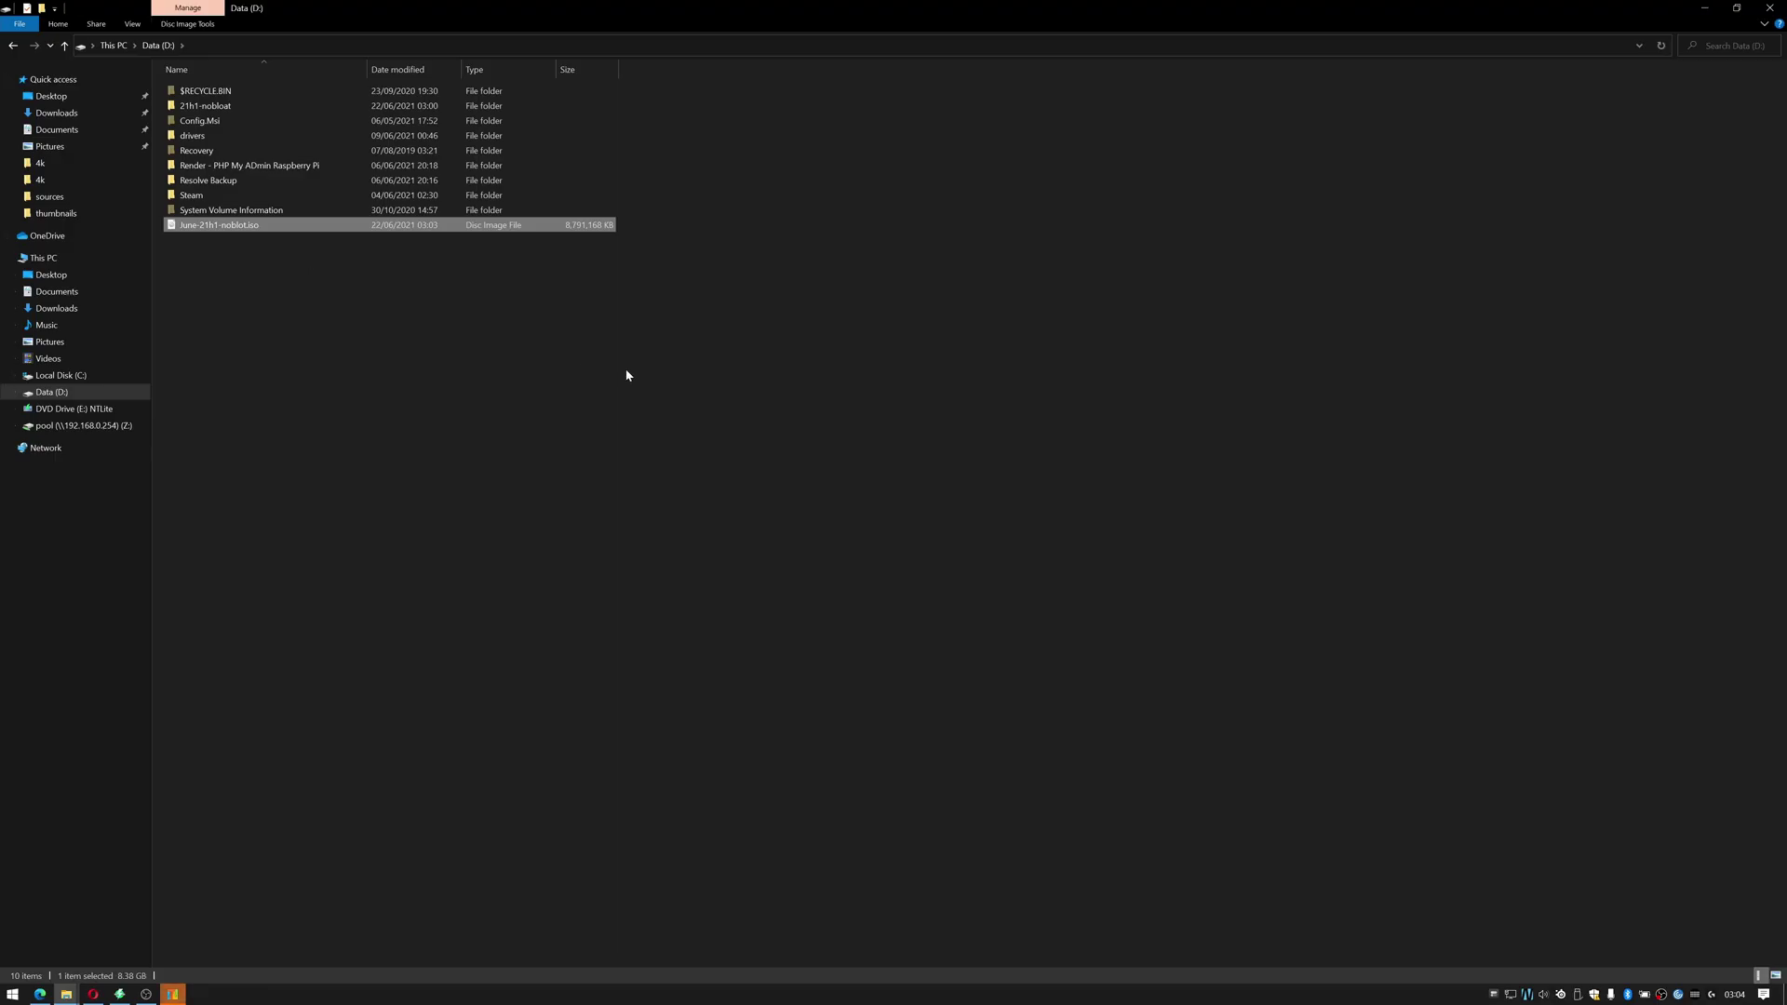
{"action": "key", "text": "F2"}
{"action": "key", "text": "Right"}
{"action": "key", "text": "Right"}
{"action": "key", "text": "Right"}
{"action": "key", "text": "Right"}
{"action": "key", "text": "Right"}
{"action": "key", "text": "Right"}
{"action": "key", "text": "Right"}
{"action": "key", "text": "Right"}
{"action": "key", "text": "Right"}
{"action": "key", "text": "Right"}
{"action": "key", "text": "Right"}
{"action": "key", "text": "Right"}
{"action": "key", "text": "Right"}
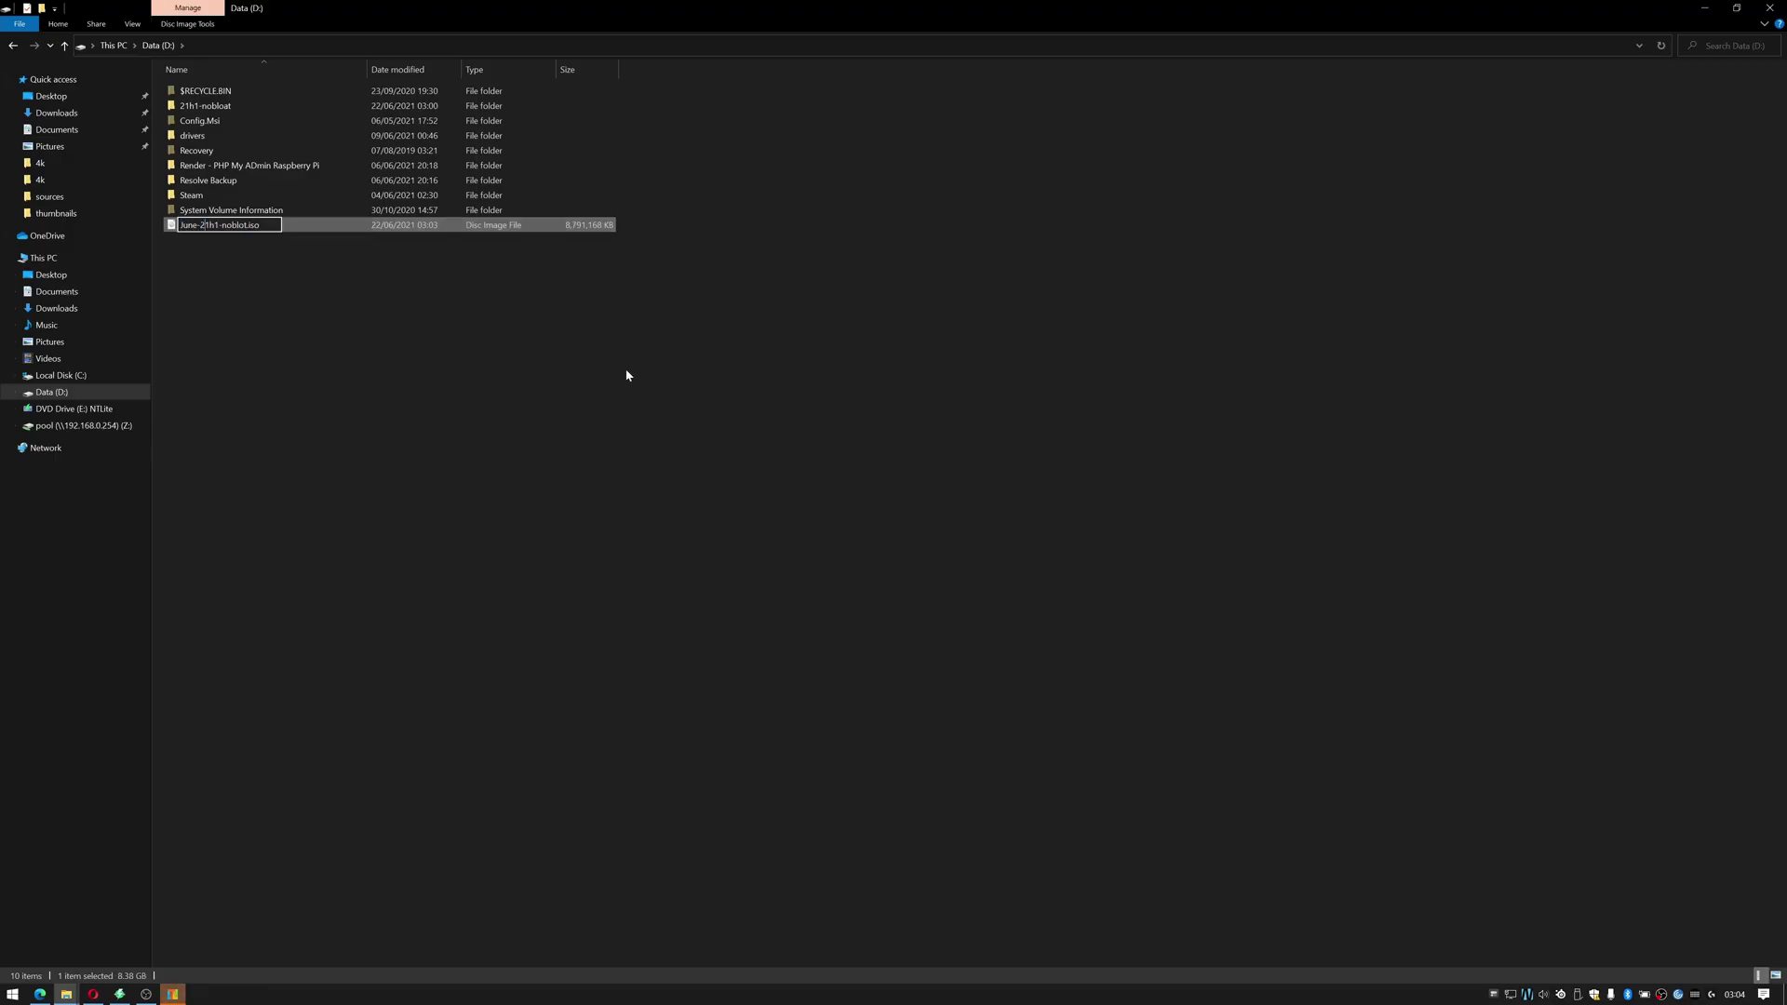
{"action": "key", "text": "Right"}
{"action": "type", "text": "a"}
{"action": "key", "text": "Return"}
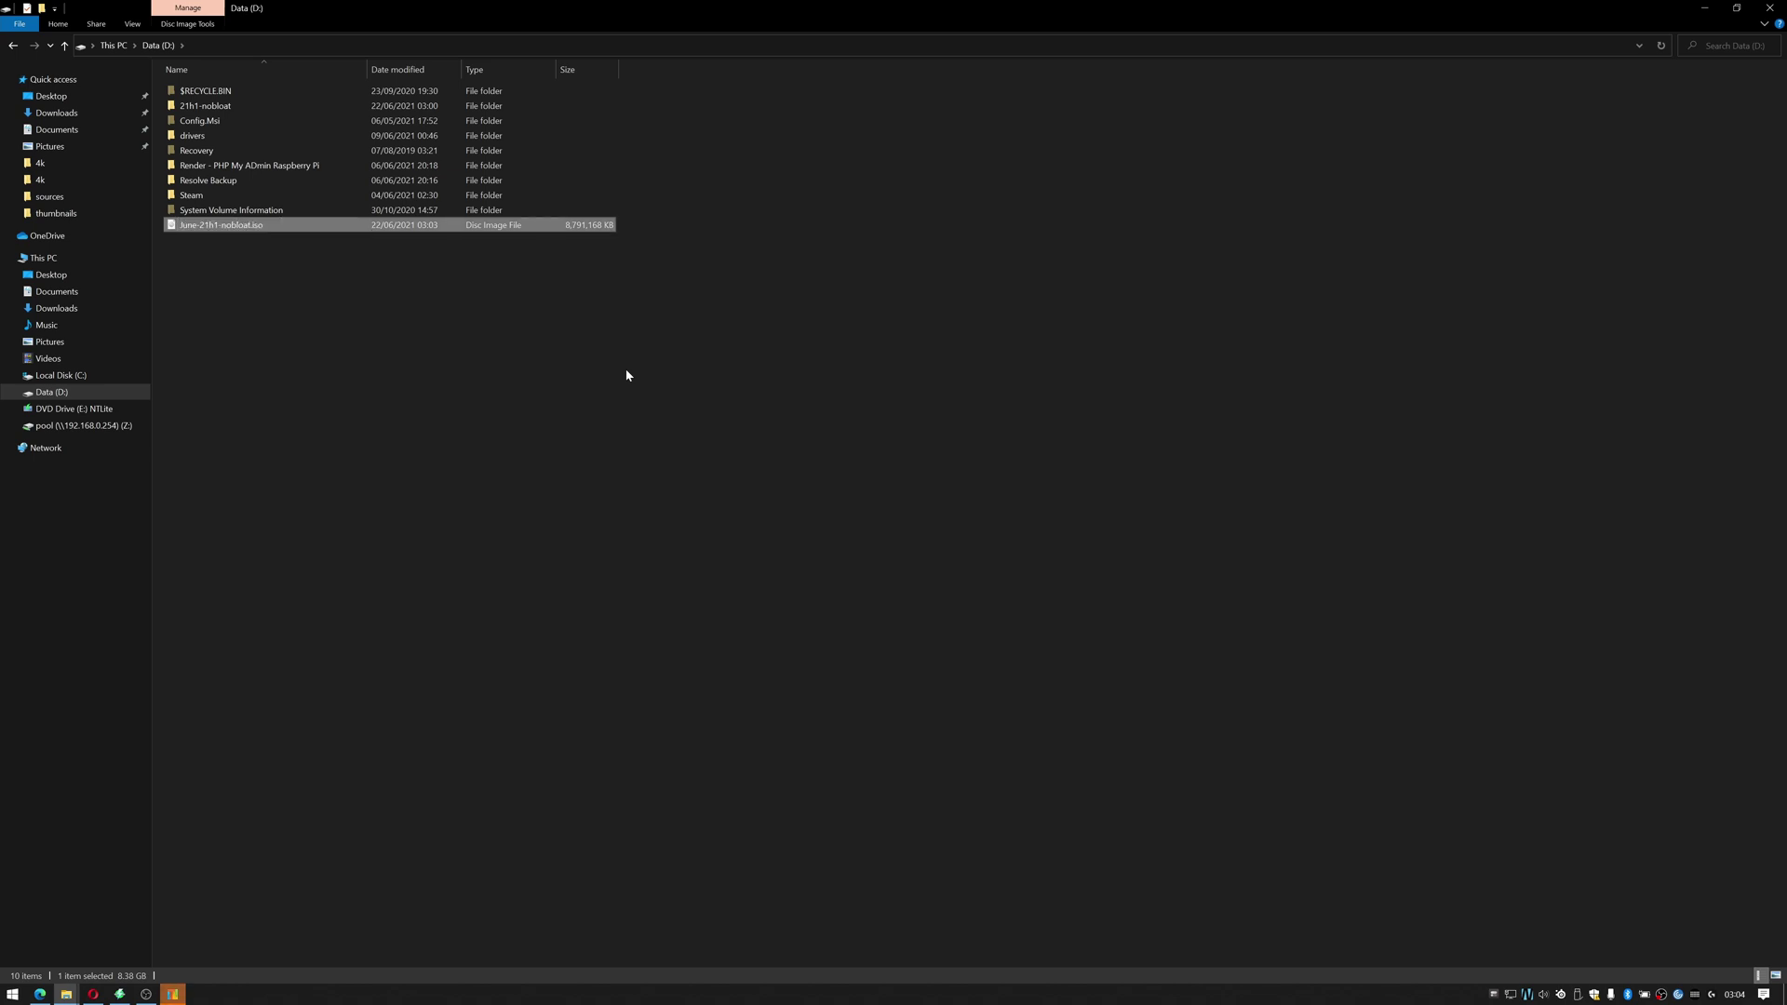